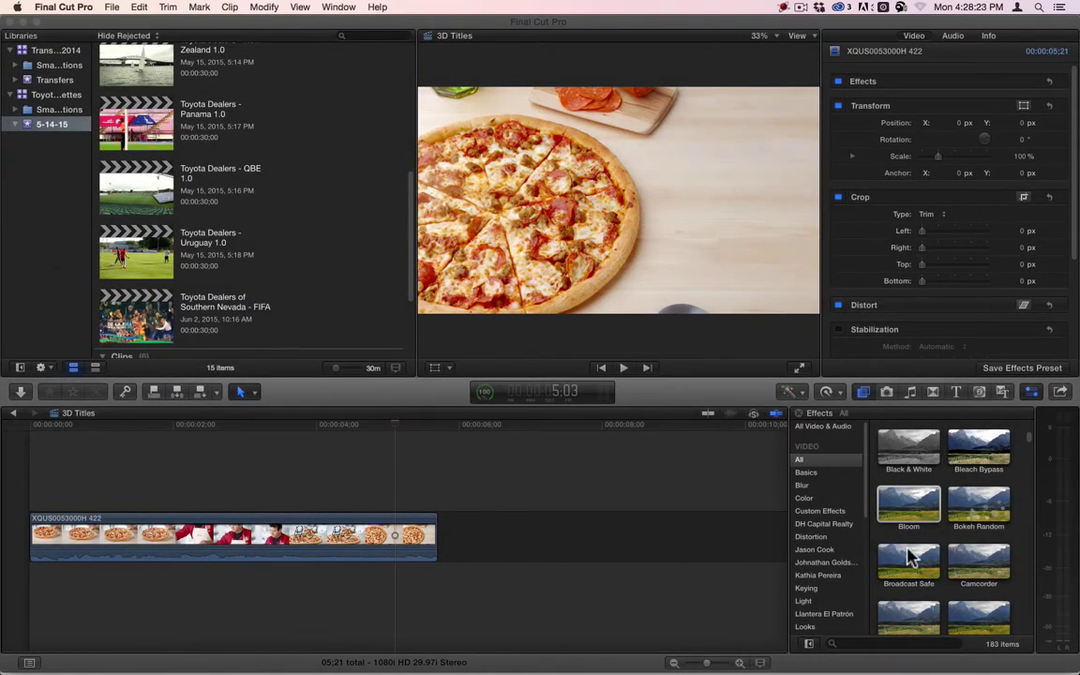
Scroll the Effects browser to Bokeh Random and preview it on the pizza clip.
{"action": "scroll", "coordinate": [910, 557], "scroll_direction": "down", "scroll_amount": 3}
{"action": "left_click", "coordinate": [1031, 448]}
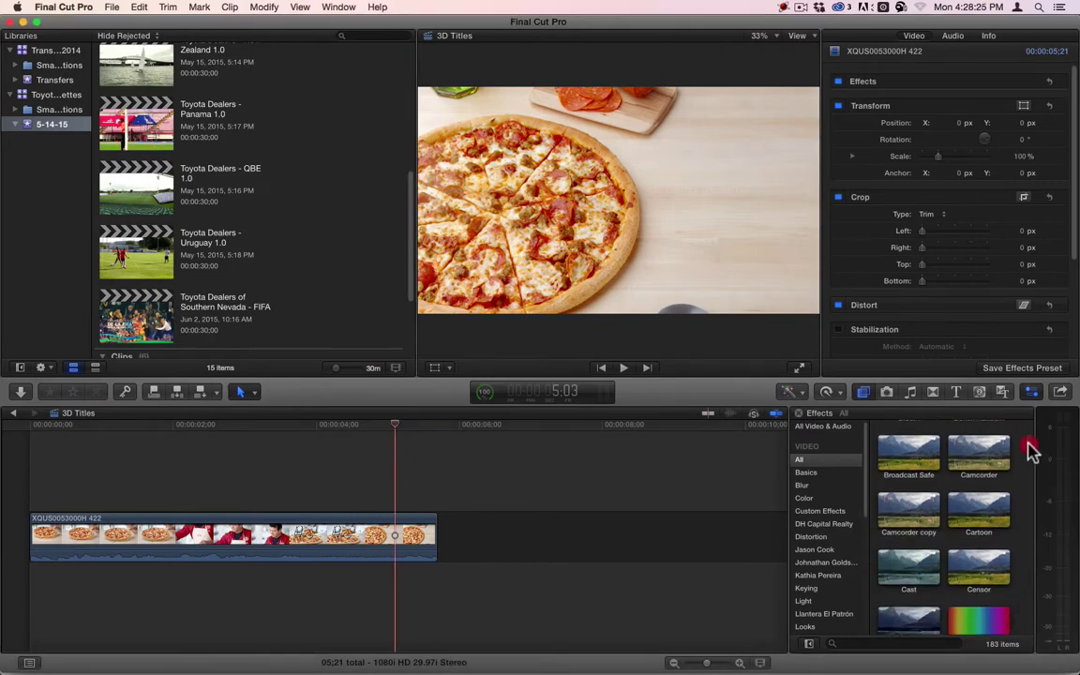
{"action": "scroll", "coordinate": [1027, 448], "scroll_direction": "up", "scroll_amount": 2}
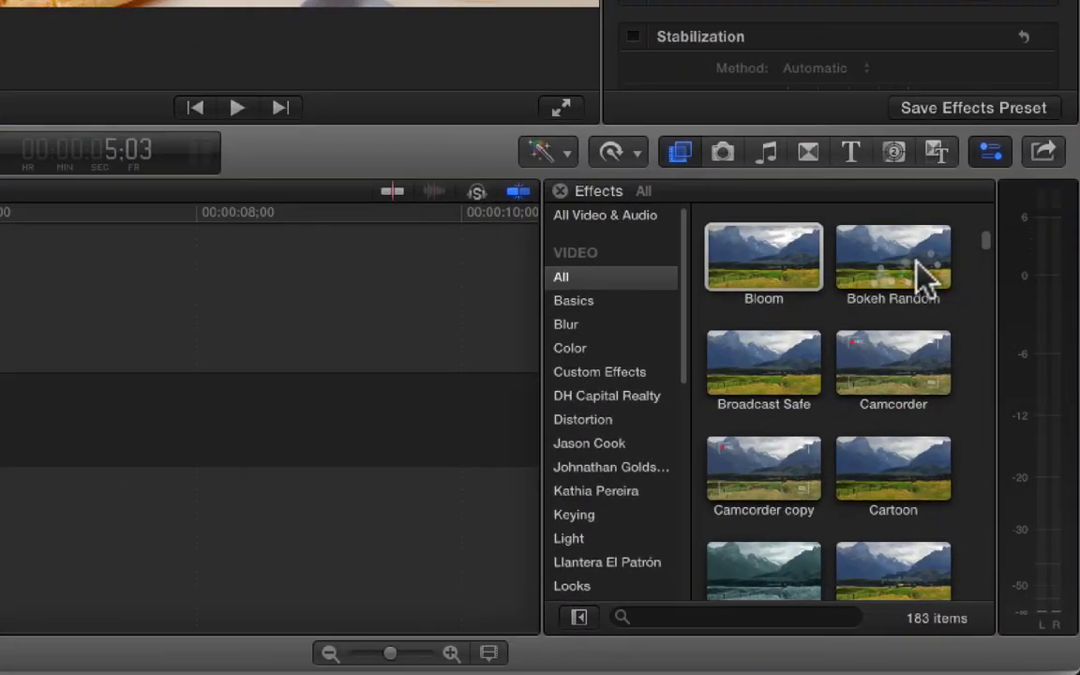
{"action": "left_click", "coordinate": [991, 450]}
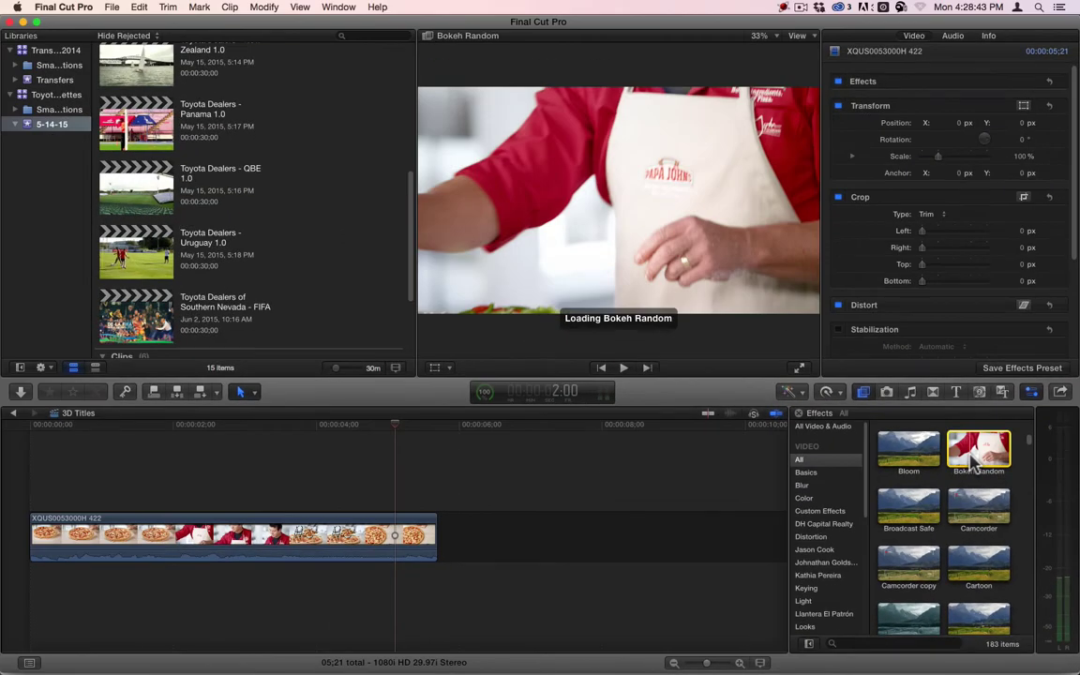
Drag Bokeh Random onto the pizza clip, rewind, and play it back to check the effect.
{"action": "left_click_drag", "start_coordinate": [985, 453], "coordinate": [286, 537]}
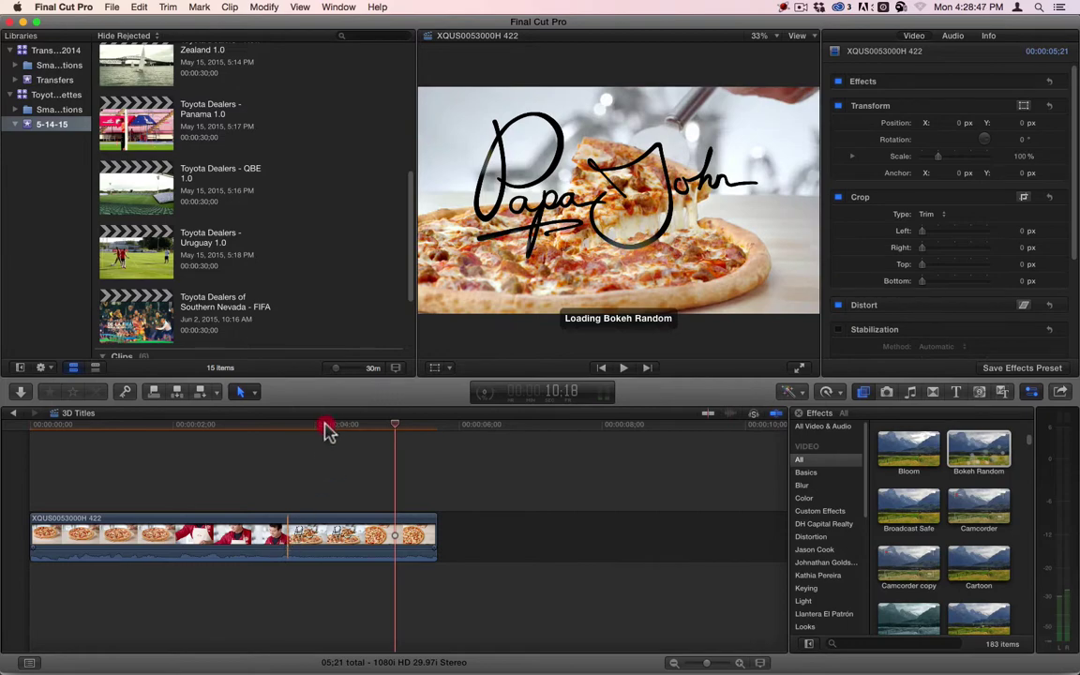
{"action": "left_click", "coordinate": [232, 428]}
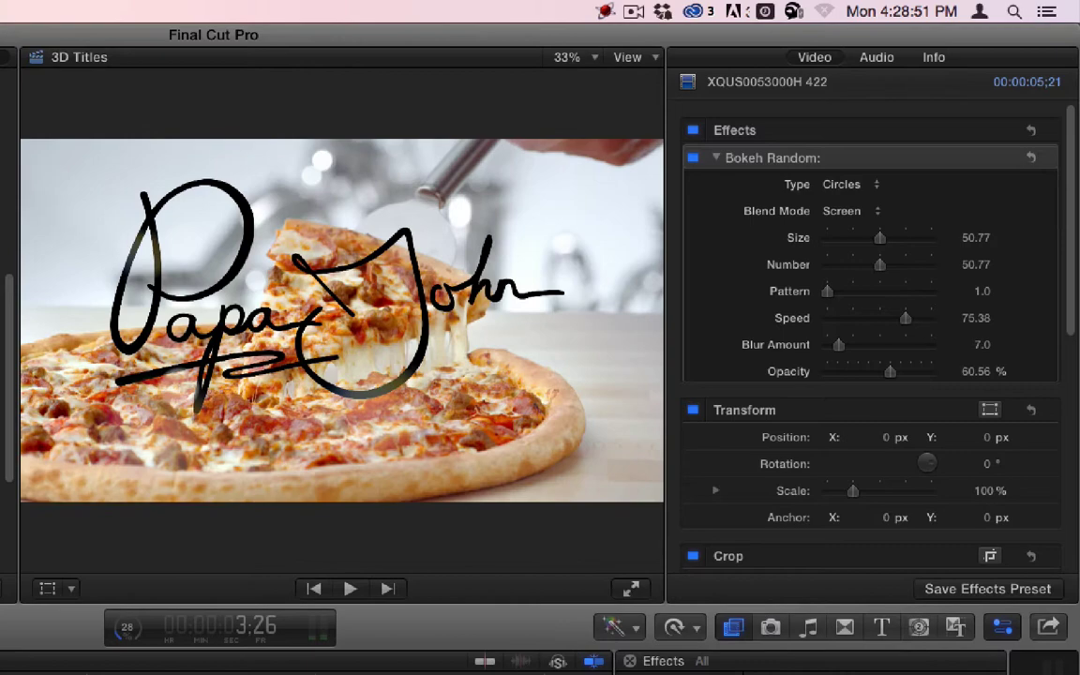
{"action": "key", "text": "j"}
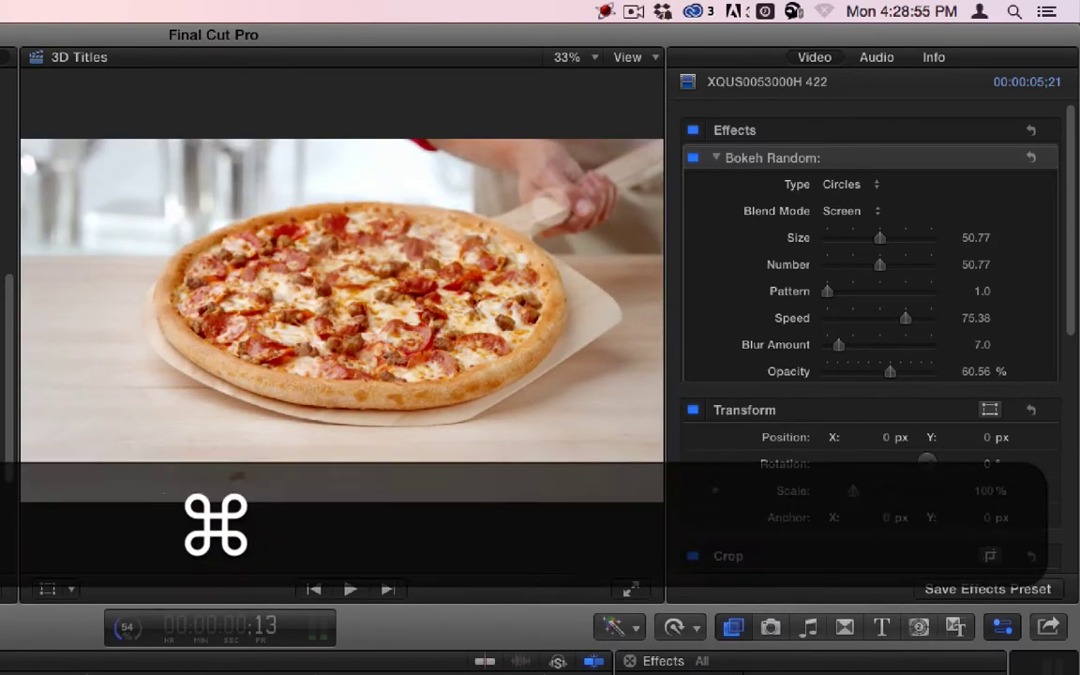
{"action": "key", "text": "ctrl+super+r"}
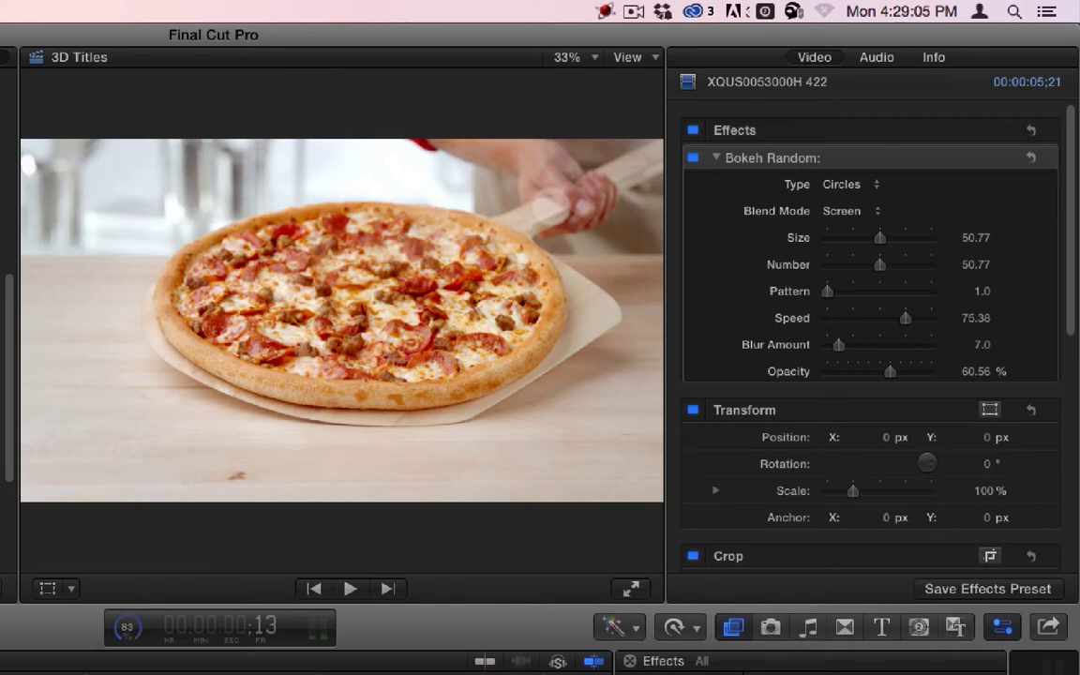
{"action": "key", "text": "space"}
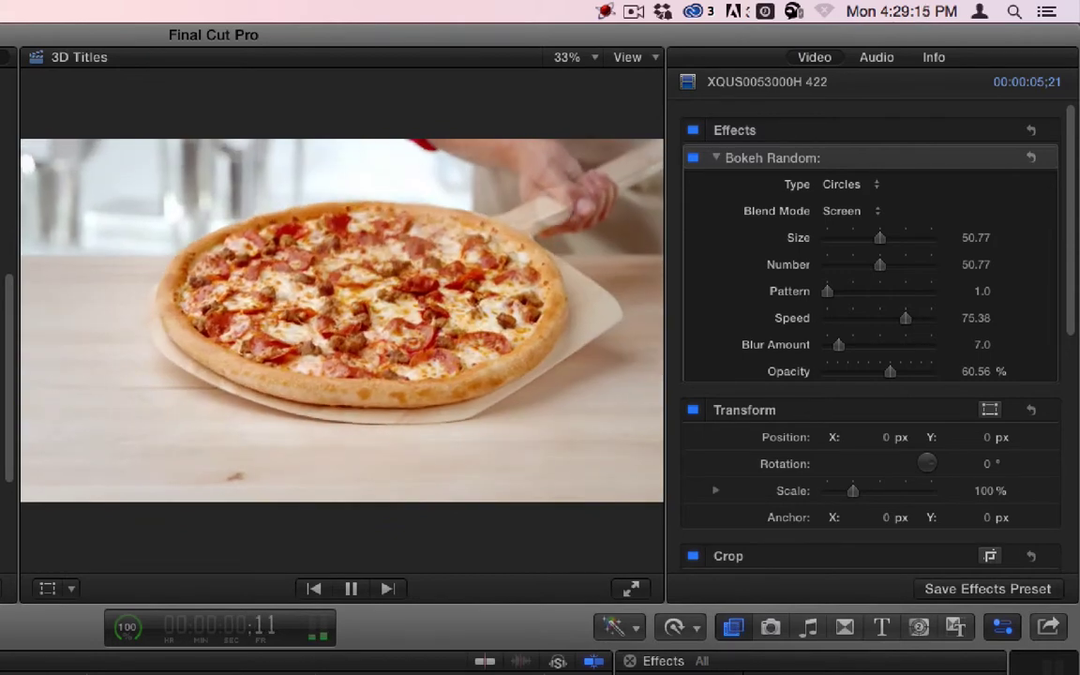
{"action": "key", "text": "space"}
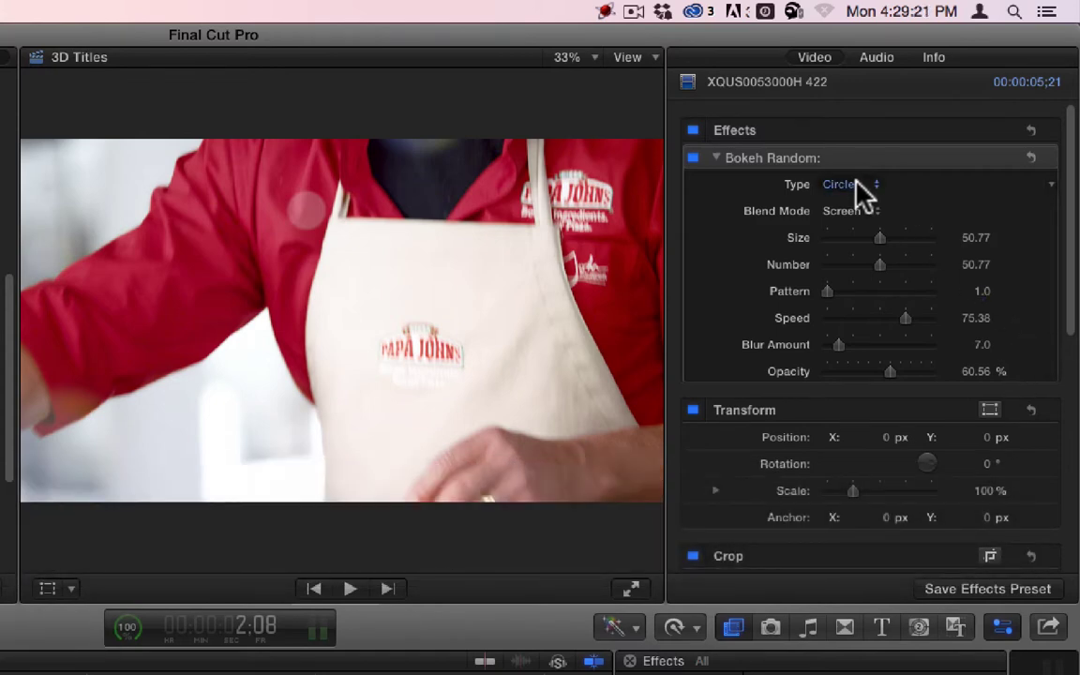
Raise the bokeh Opacity to 100% and set its Blend Mode to Multiply.
{"action": "left_click", "coordinate": [849, 207]}
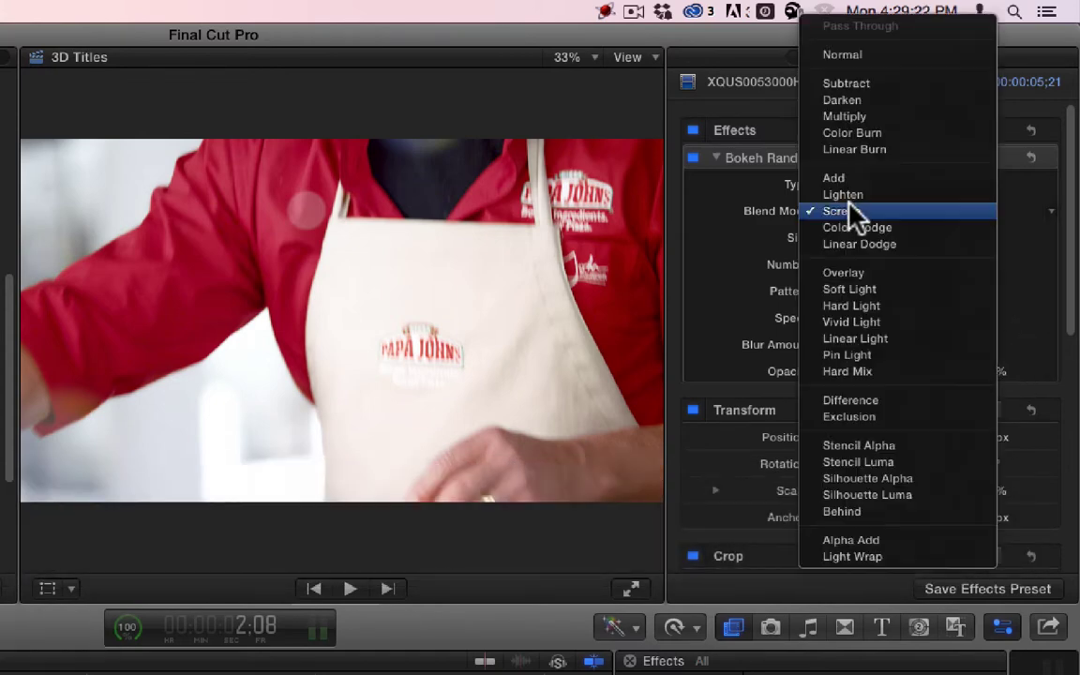
{"action": "left_click", "coordinate": [873, 58]}
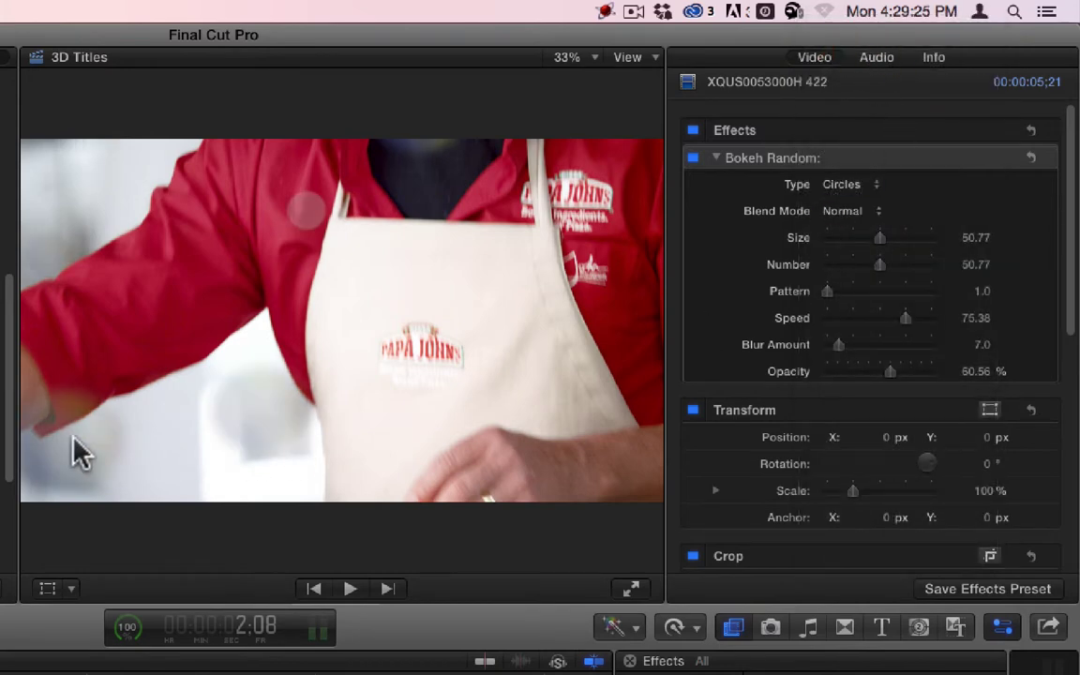
{"action": "left_click_drag", "start_coordinate": [889, 368], "coordinate": [985, 369]}
{"action": "left_click", "coordinate": [847, 210]}
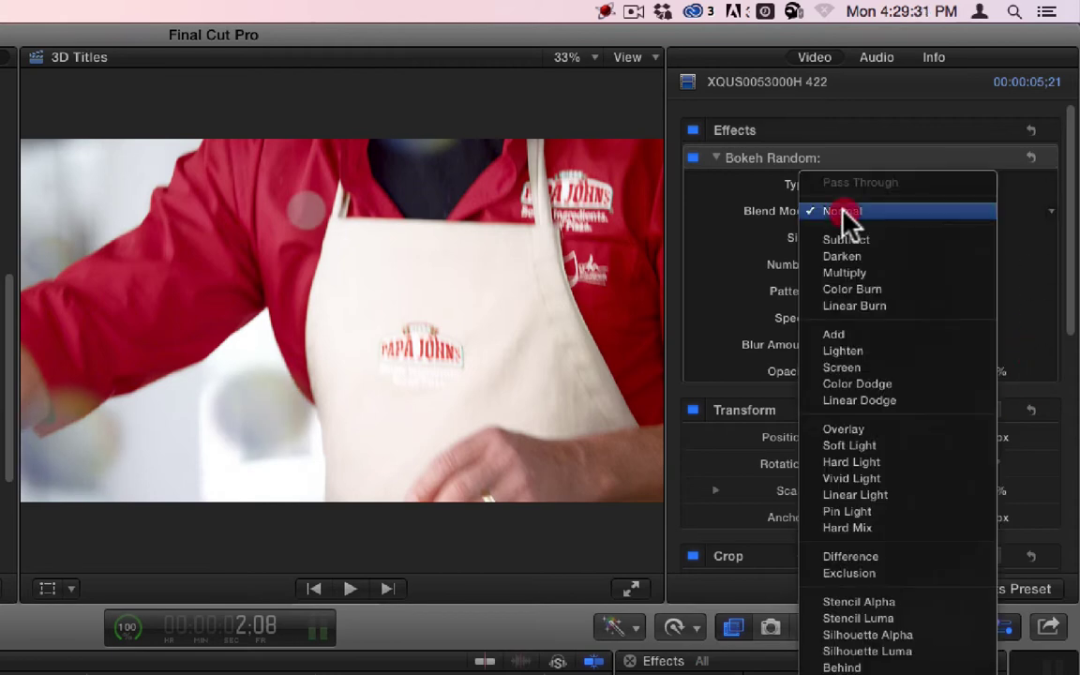
{"action": "left_click", "coordinate": [857, 335]}
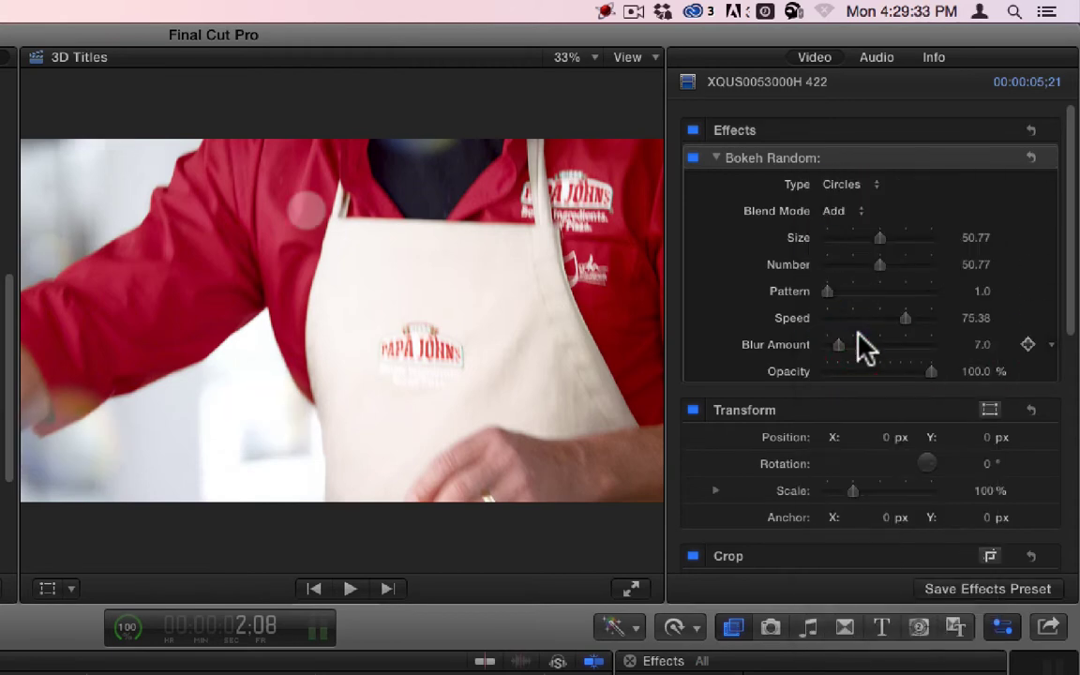
{"action": "left_click", "coordinate": [848, 211]}
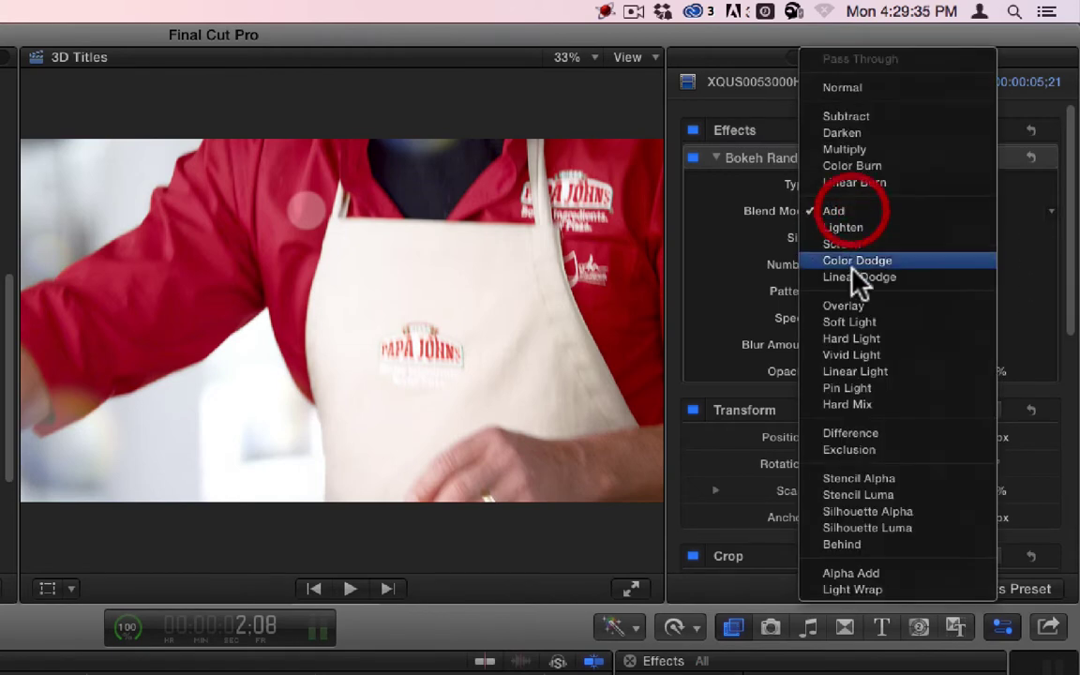
{"action": "left_click", "coordinate": [887, 159]}
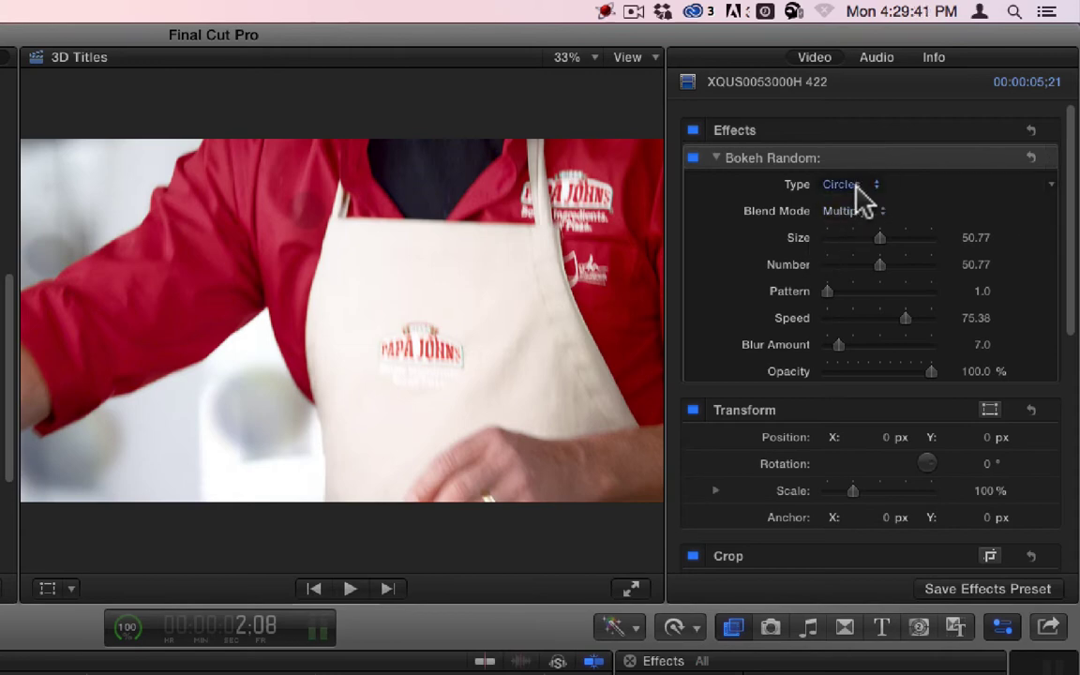
Set the bokeh shape Type to Hexagons.
{"action": "left_click", "coordinate": [861, 187]}
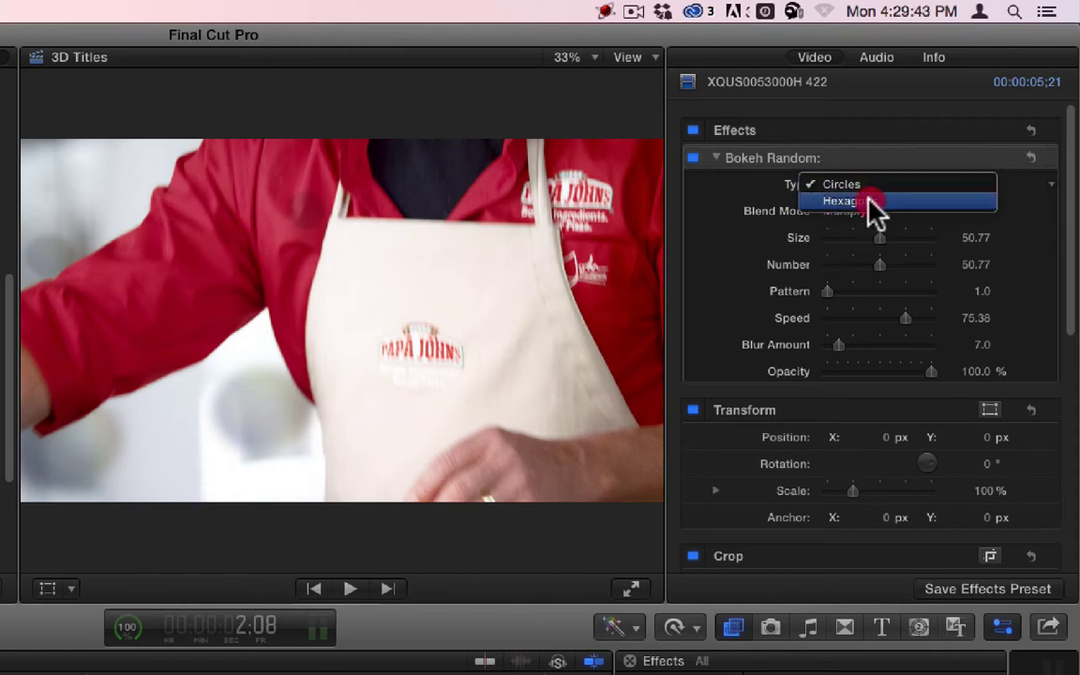
{"action": "left_click", "coordinate": [872, 208]}
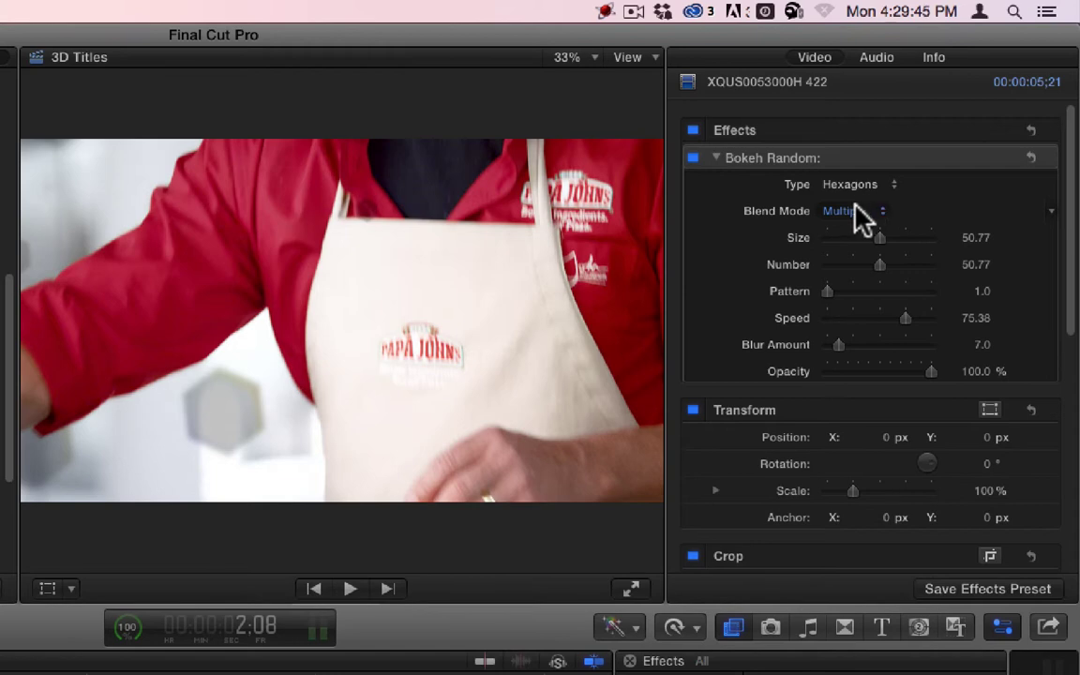
{"action": "left_click", "coordinate": [848, 183]}
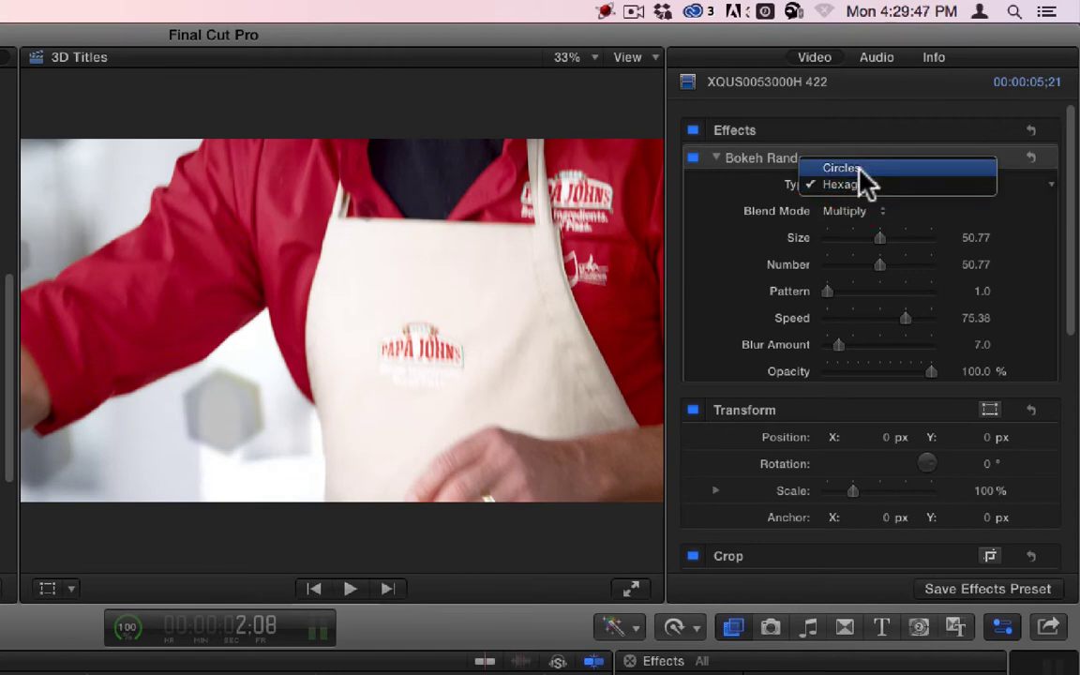
{"action": "left_click", "coordinate": [859, 169]}
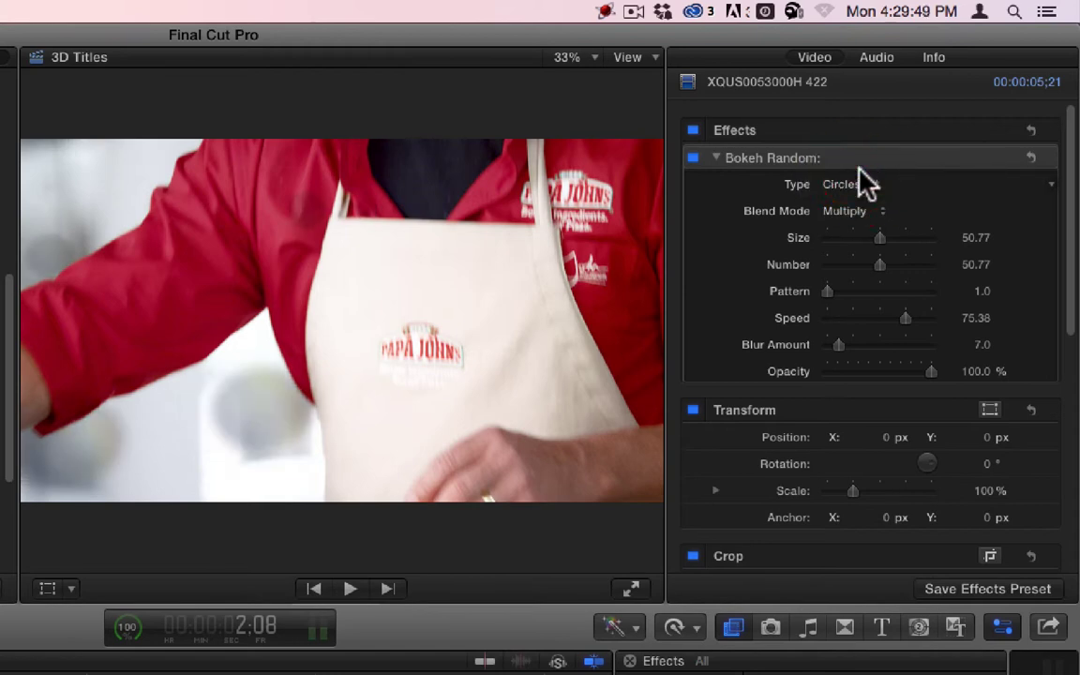
{"action": "left_click", "coordinate": [849, 210]}
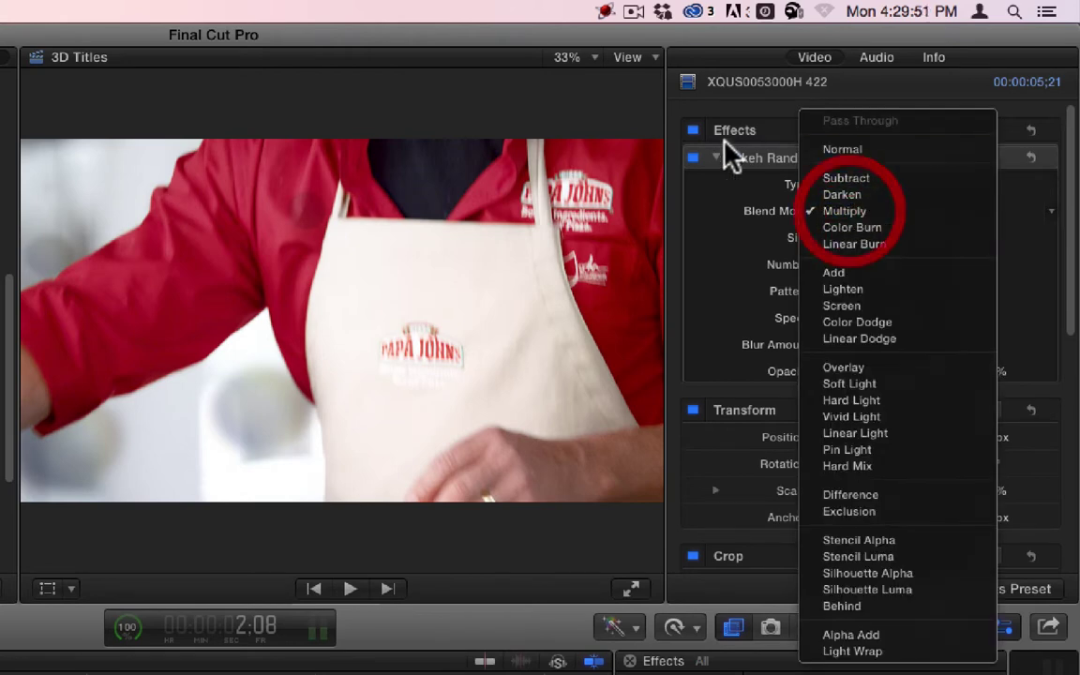
{"action": "left_click", "coordinate": [771, 198]}
{"action": "left_click", "coordinate": [850, 185]}
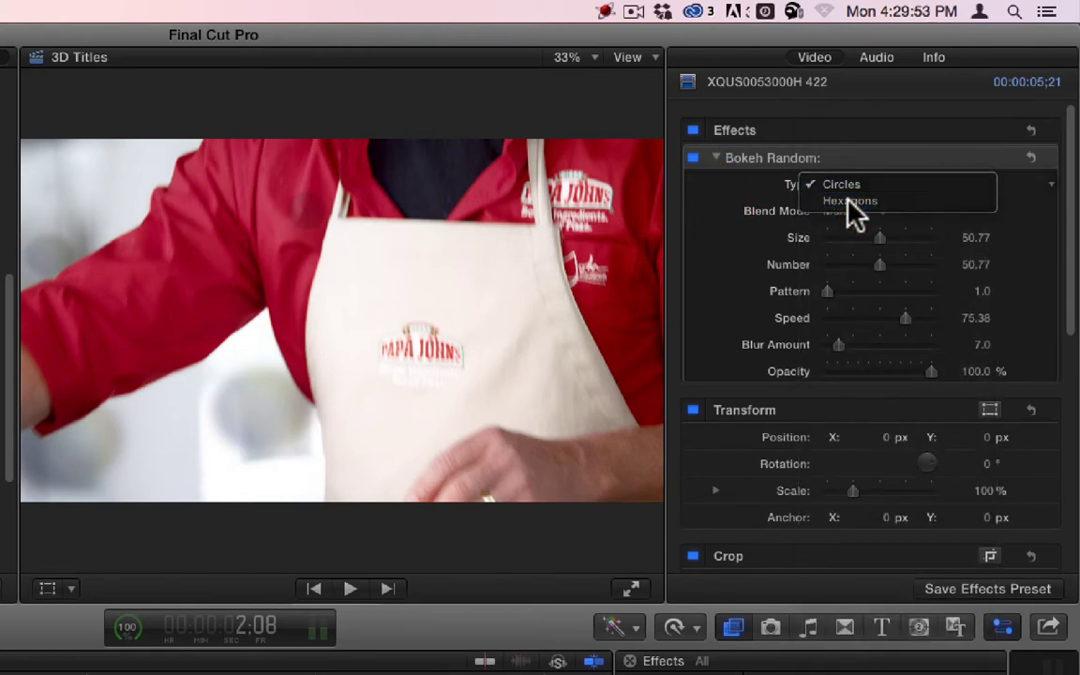
{"action": "left_click", "coordinate": [850, 201]}
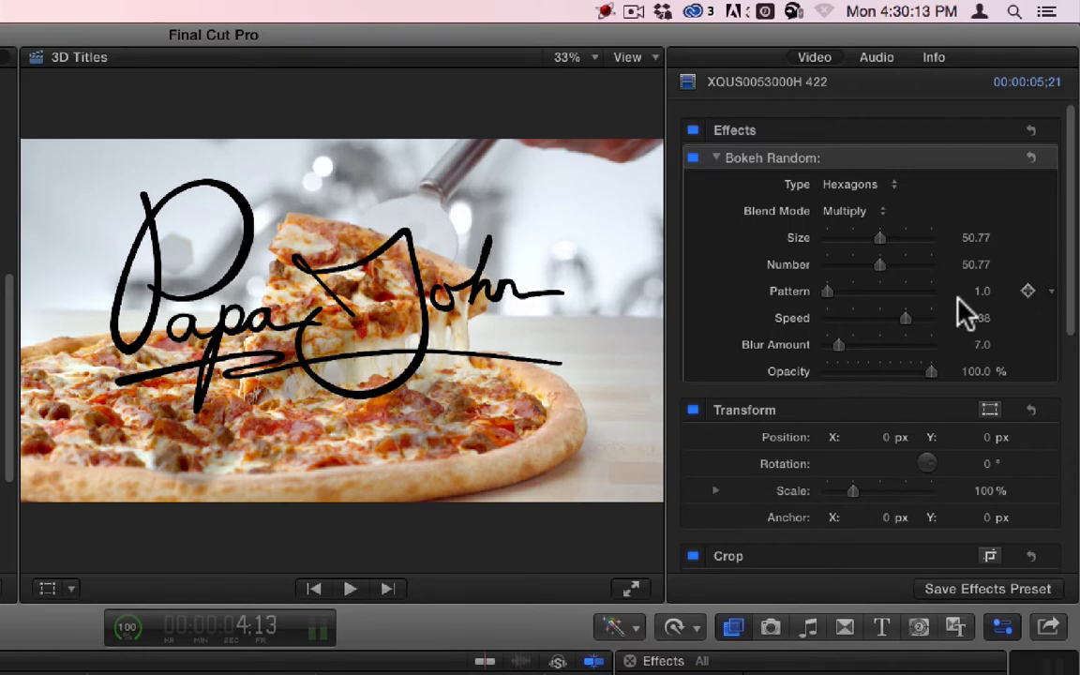
Try Add and Lighten blending, then settle on Screen for the bokeh.
{"action": "left_click", "coordinate": [855, 211]}
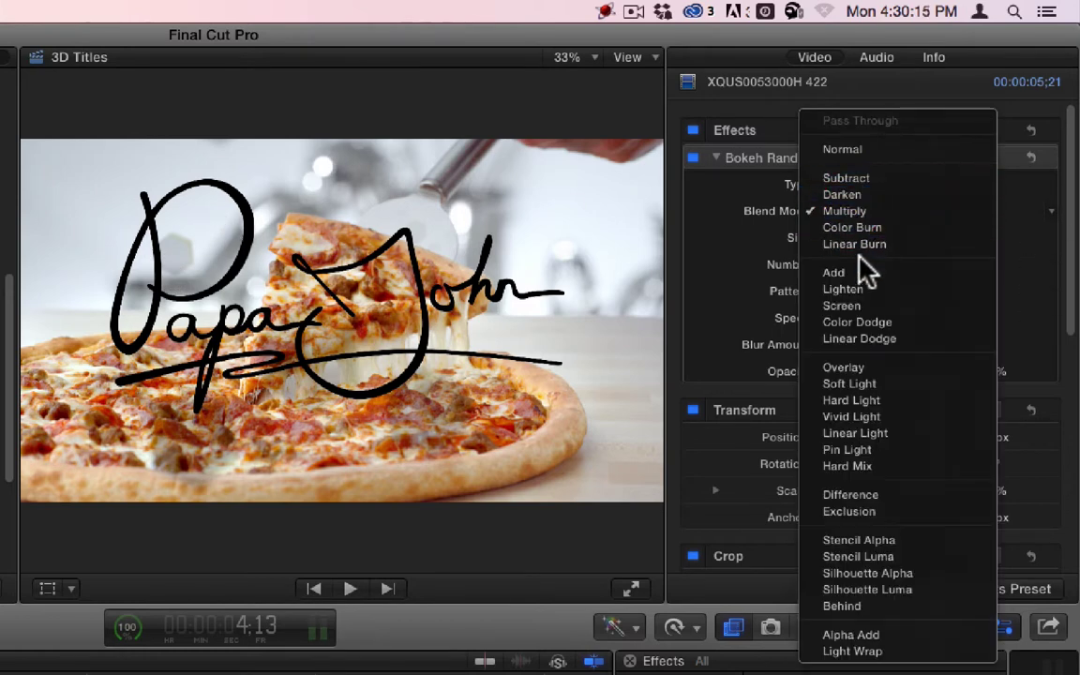
{"action": "left_click", "coordinate": [858, 271]}
{"action": "left_click", "coordinate": [858, 271]}
{"action": "left_click", "coordinate": [853, 216]}
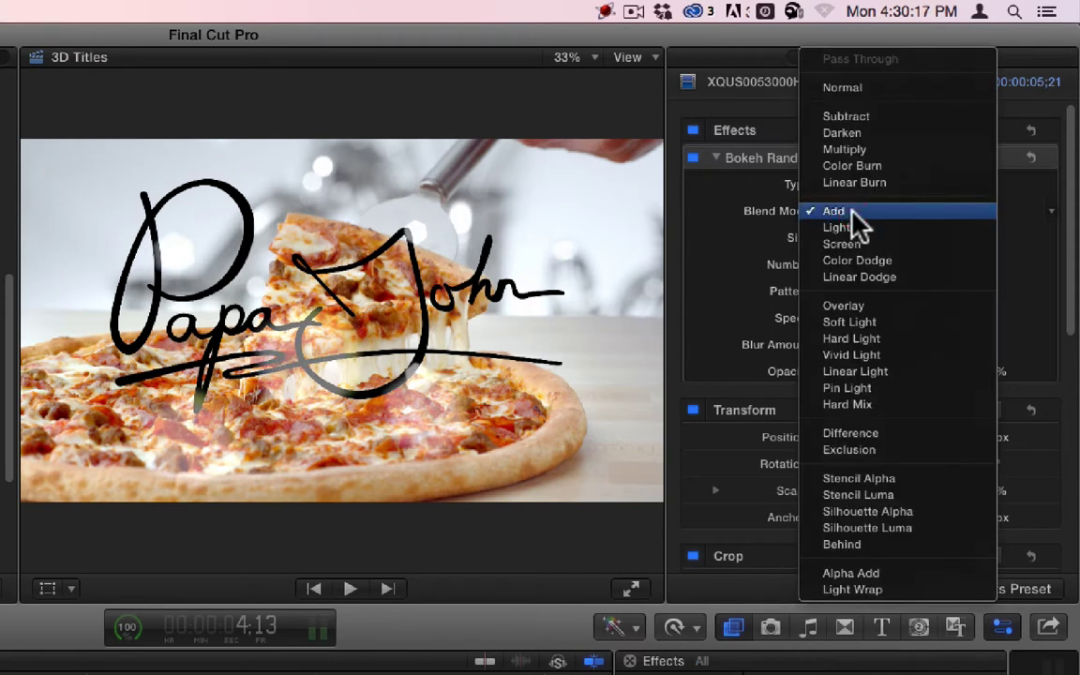
{"action": "left_click", "coordinate": [852, 233]}
{"action": "left_click", "coordinate": [846, 218]}
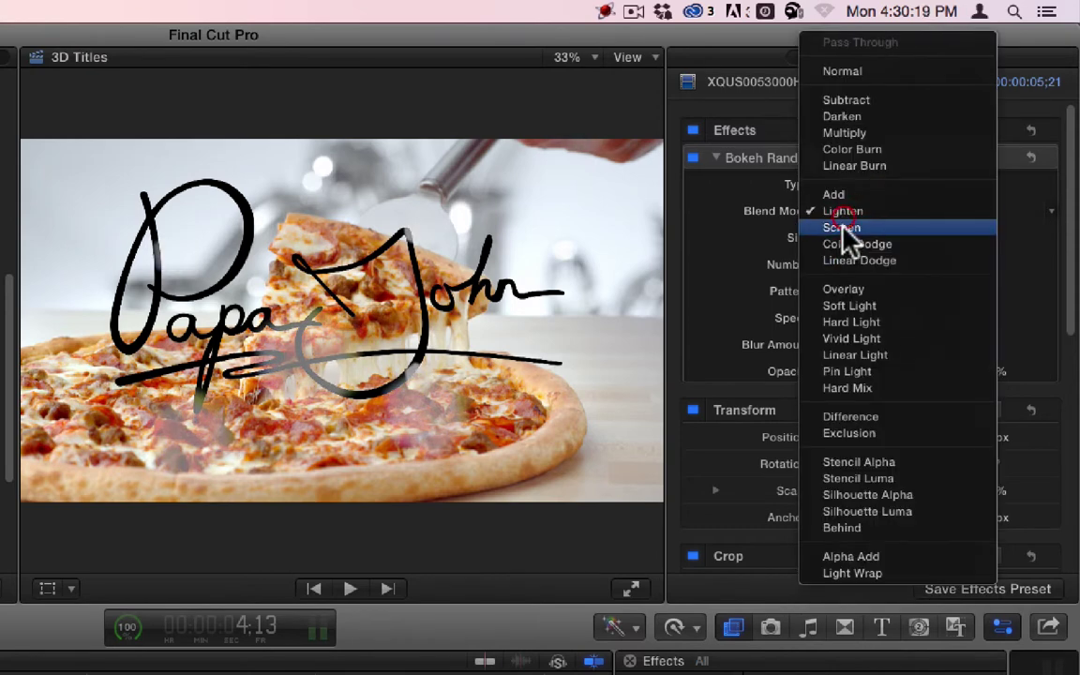
{"action": "key", "text": "Escape"}
{"action": "key", "text": "Down"}
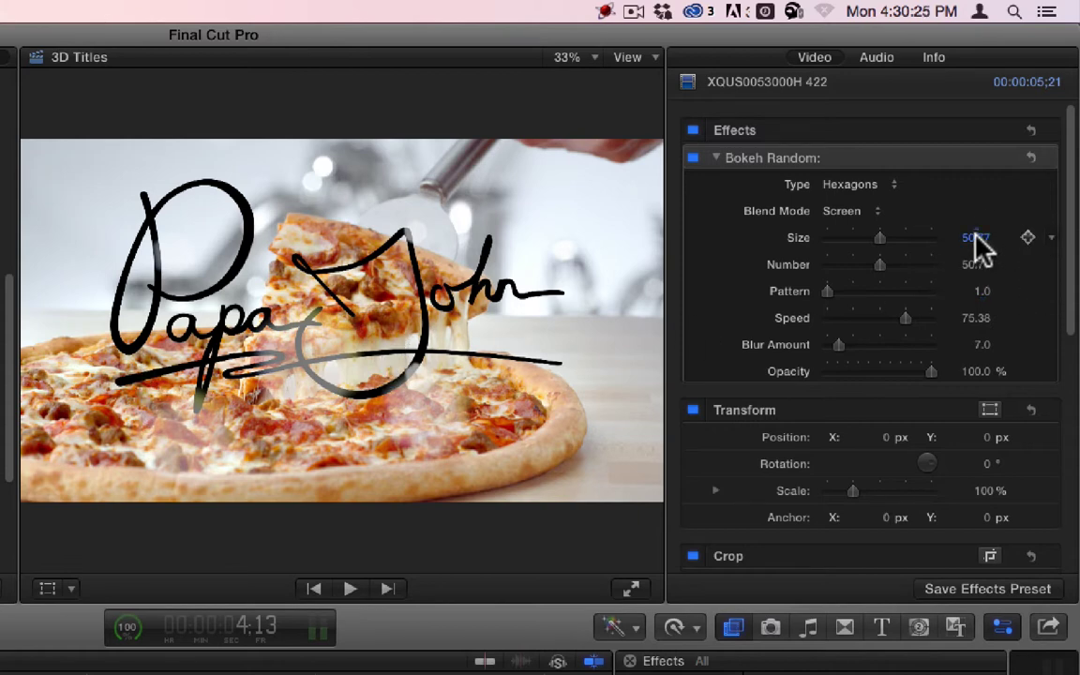
Adjust bokeh Size, raise Number to 100 and Pattern to 10, then preview playback.
{"action": "left_click_drag", "start_coordinate": [975, 239], "coordinate": [975, 211]}
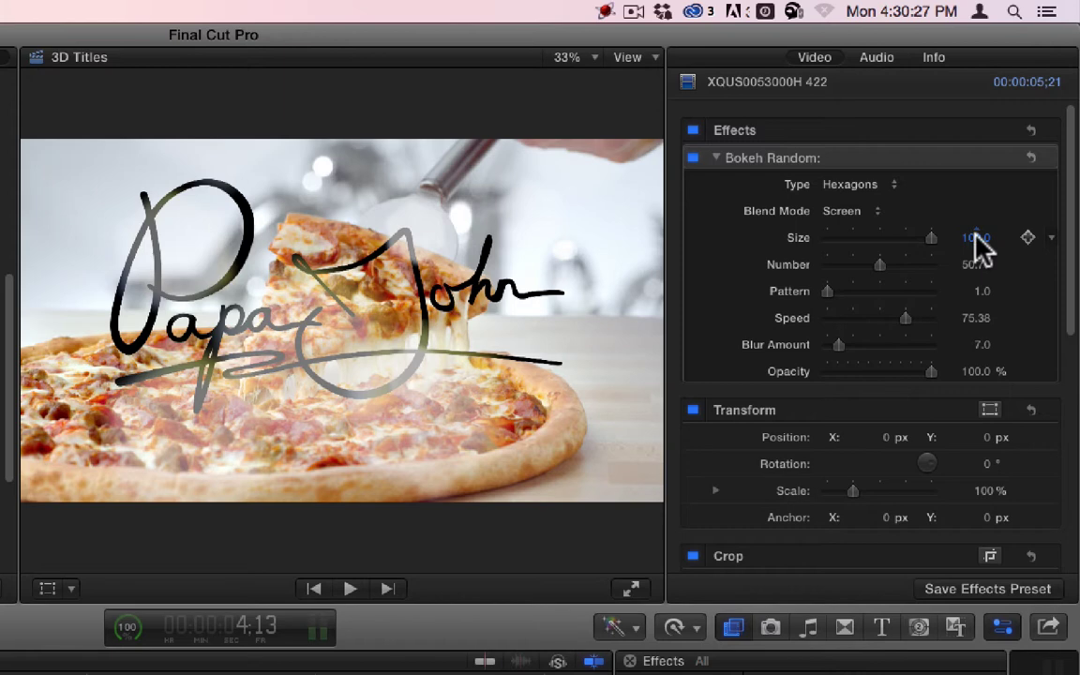
{"action": "left_click_drag", "start_coordinate": [980, 266], "coordinate": [980, 319]}
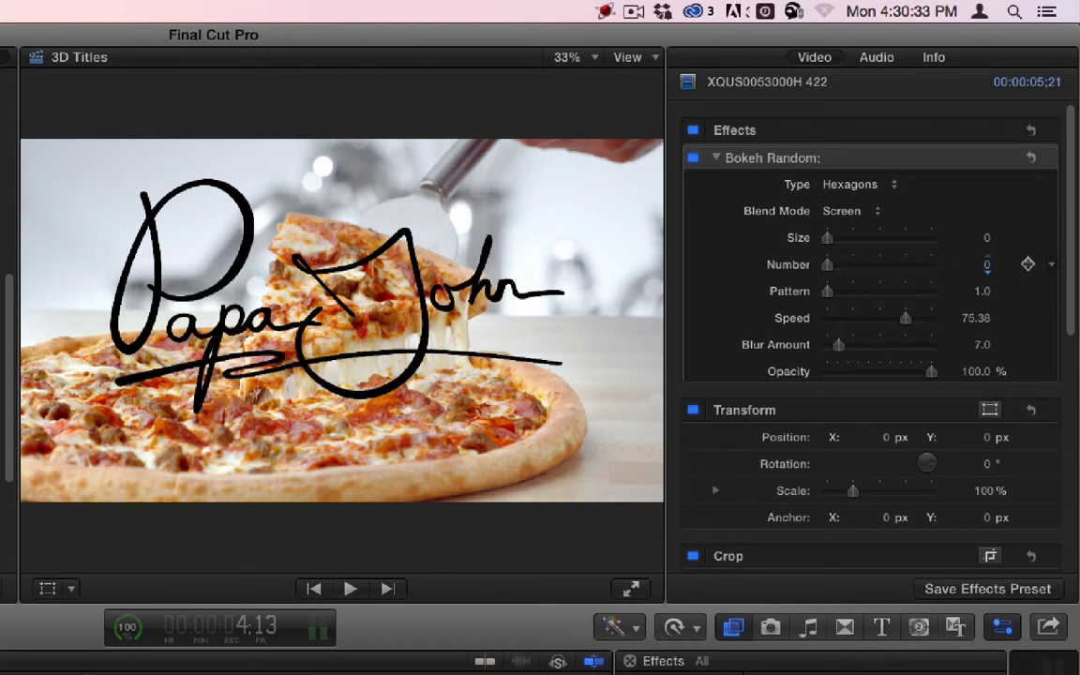
{"action": "left_click_drag", "start_coordinate": [980, 267], "coordinate": [980, 216]}
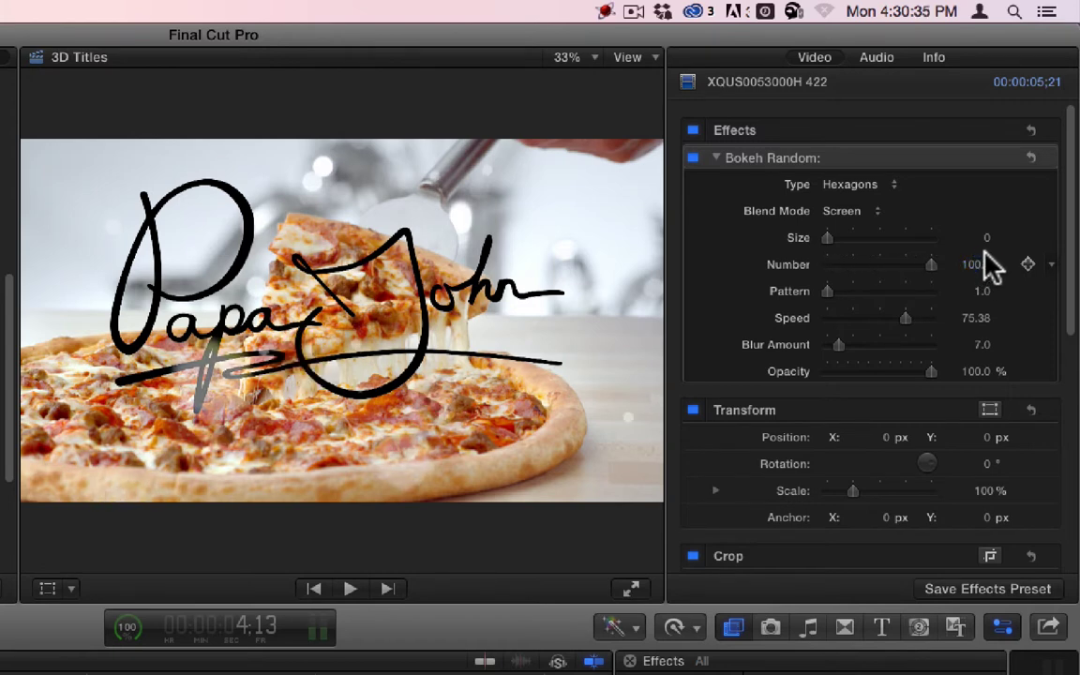
{"action": "left_click_drag", "start_coordinate": [980, 291], "coordinate": [980, 248]}
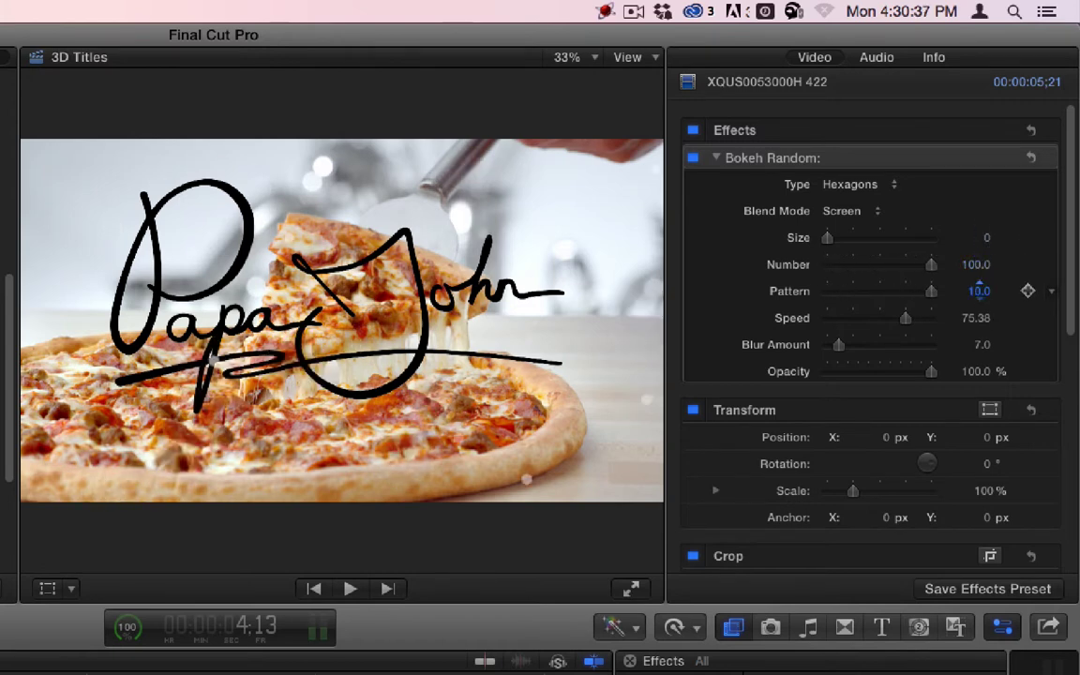
{"action": "key", "text": "space"}
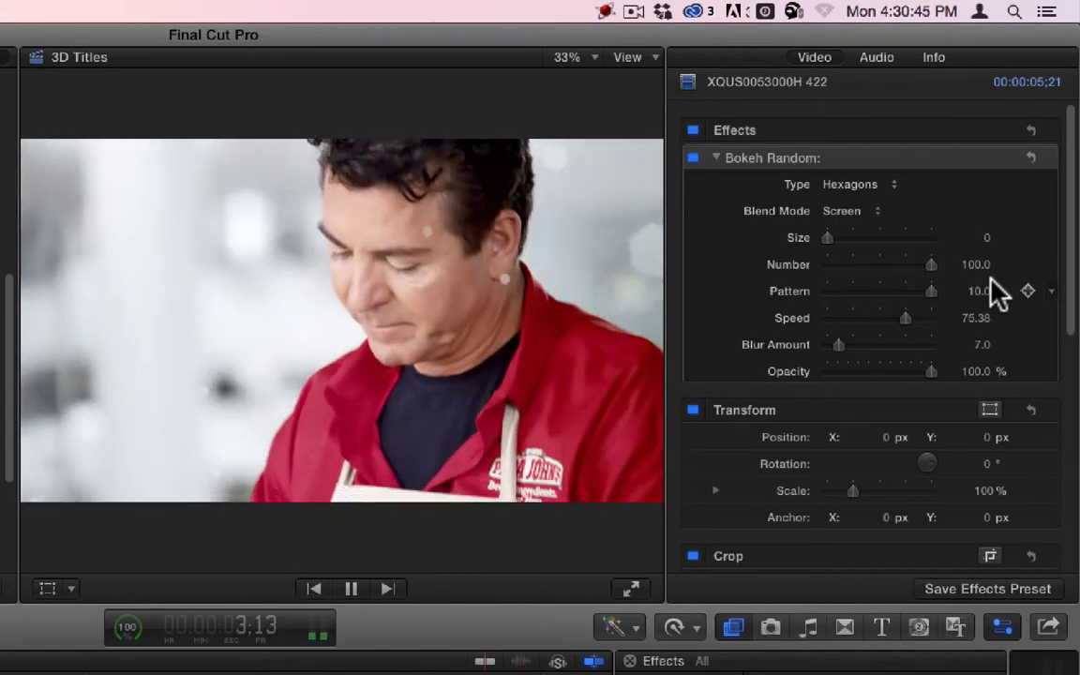
{"action": "key", "text": "space"}
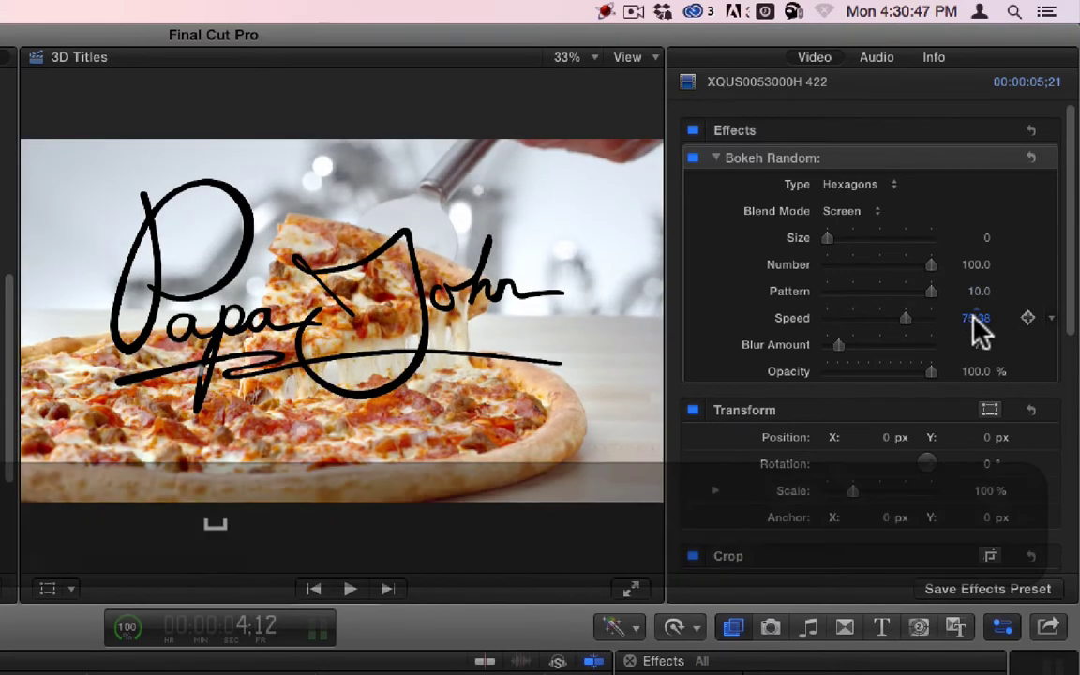
Raise the bokeh Speed to 100 and Blur Amount to 157, previewing playback.
{"action": "left_click_drag", "start_coordinate": [977, 319], "coordinate": [977, 281]}
{"action": "key", "text": "space"}
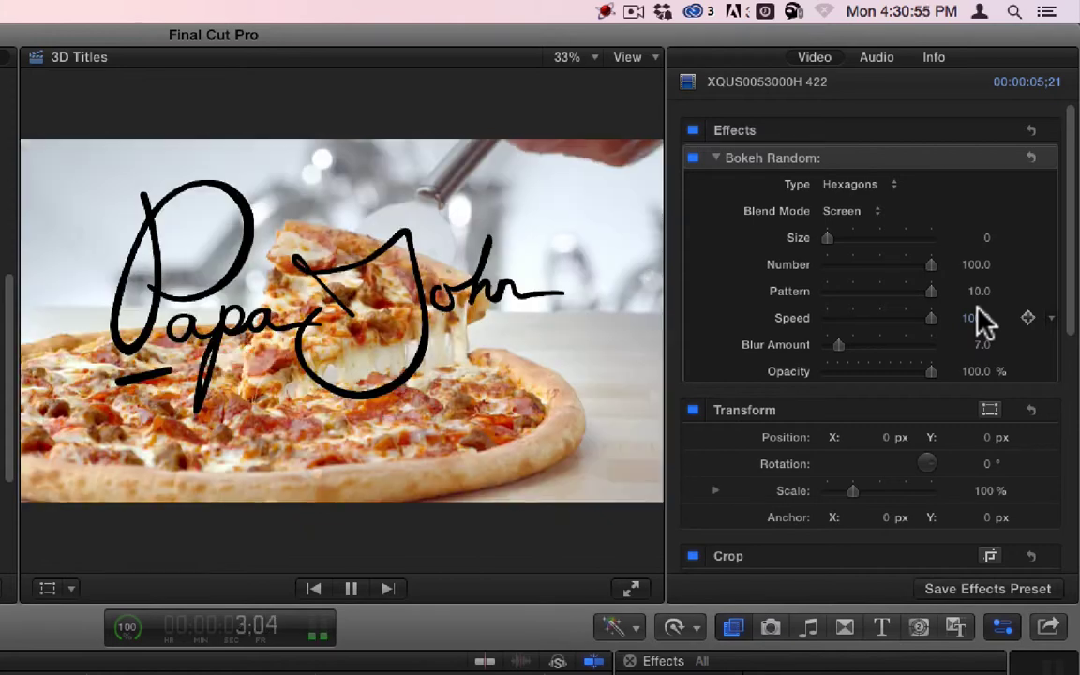
{"action": "key", "text": "space"}
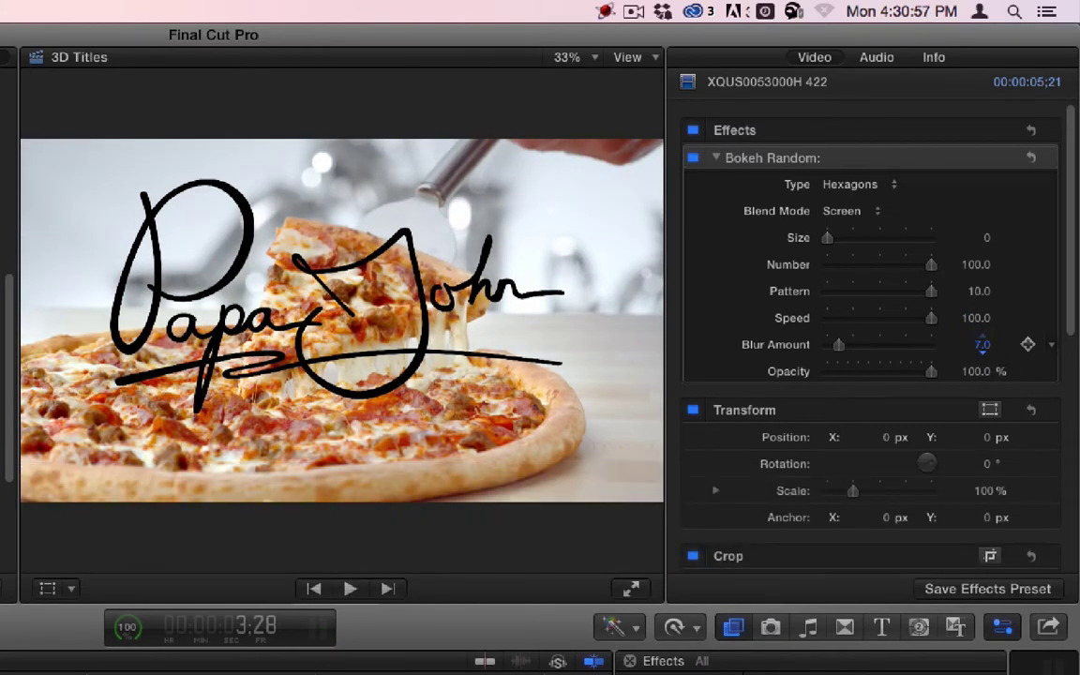
{"action": "key", "text": "space"}
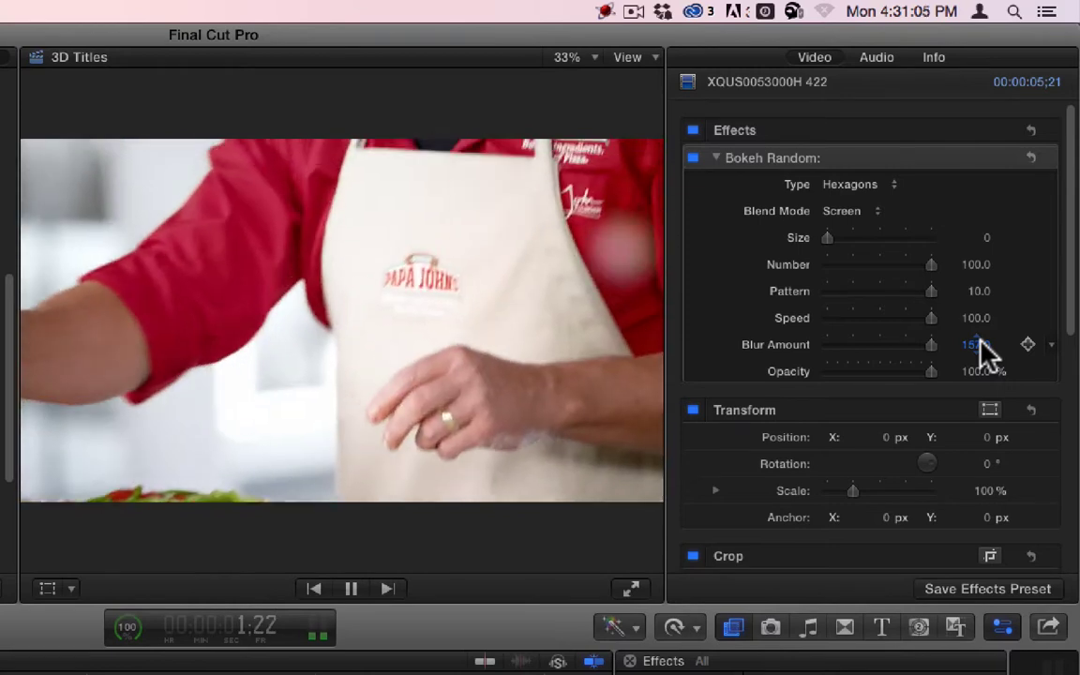
{"action": "key", "text": "space"}
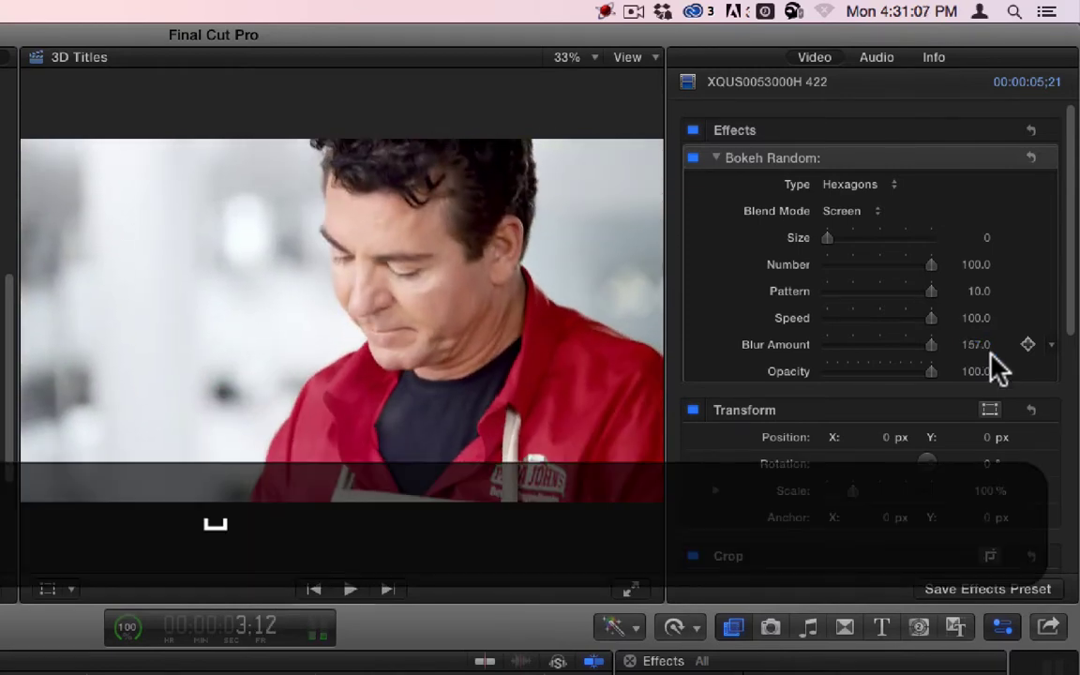
{"action": "left_click_drag", "start_coordinate": [972, 369], "coordinate": [994, 371]}
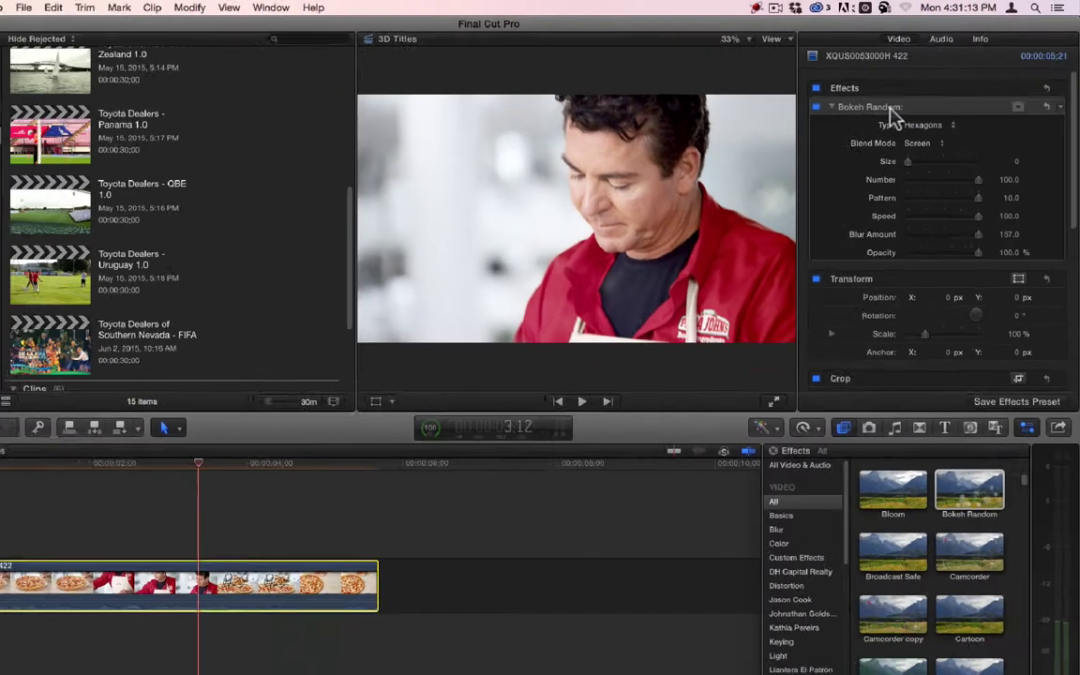
Delete Bokeh Random and drag Broadcast Safe onto the pizza clip.
{"action": "key", "text": "BackSpace"}
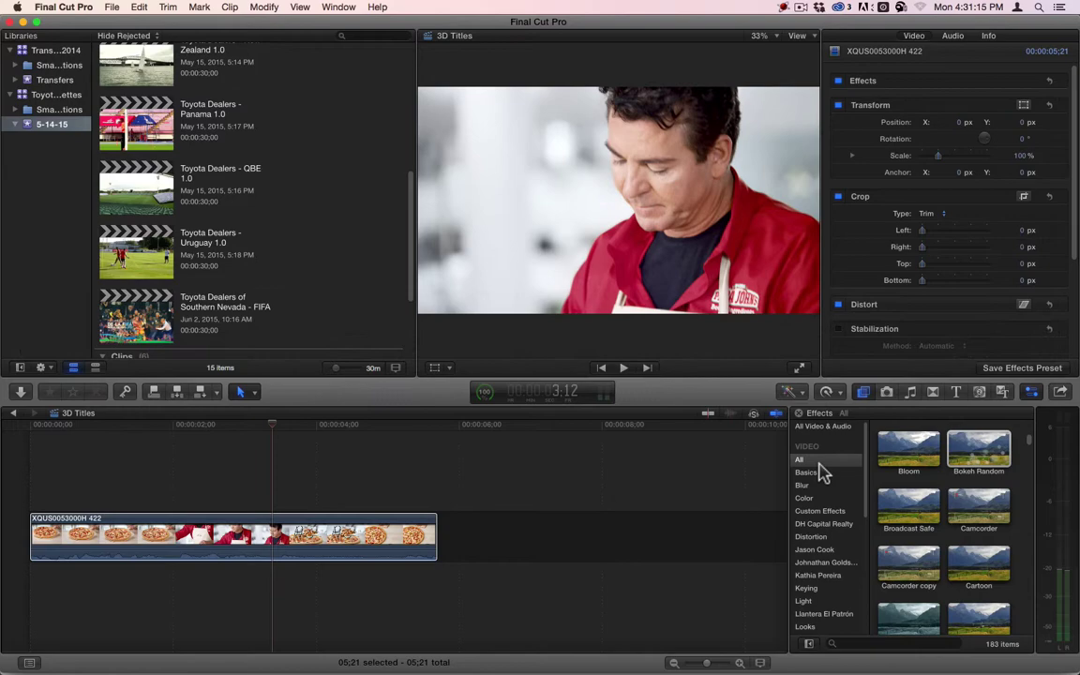
{"action": "left_click_drag", "start_coordinate": [924, 507], "coordinate": [259, 527]}
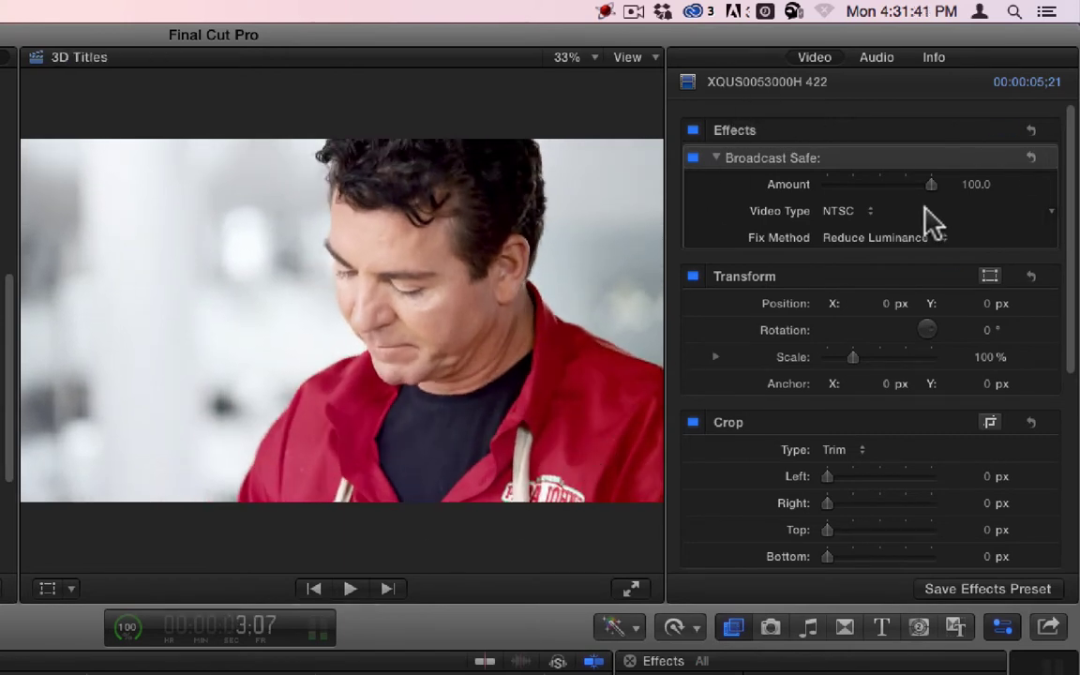
Raise the clip's global saturation to 100% in the Color Board.
{"action": "key", "text": "super+6"}
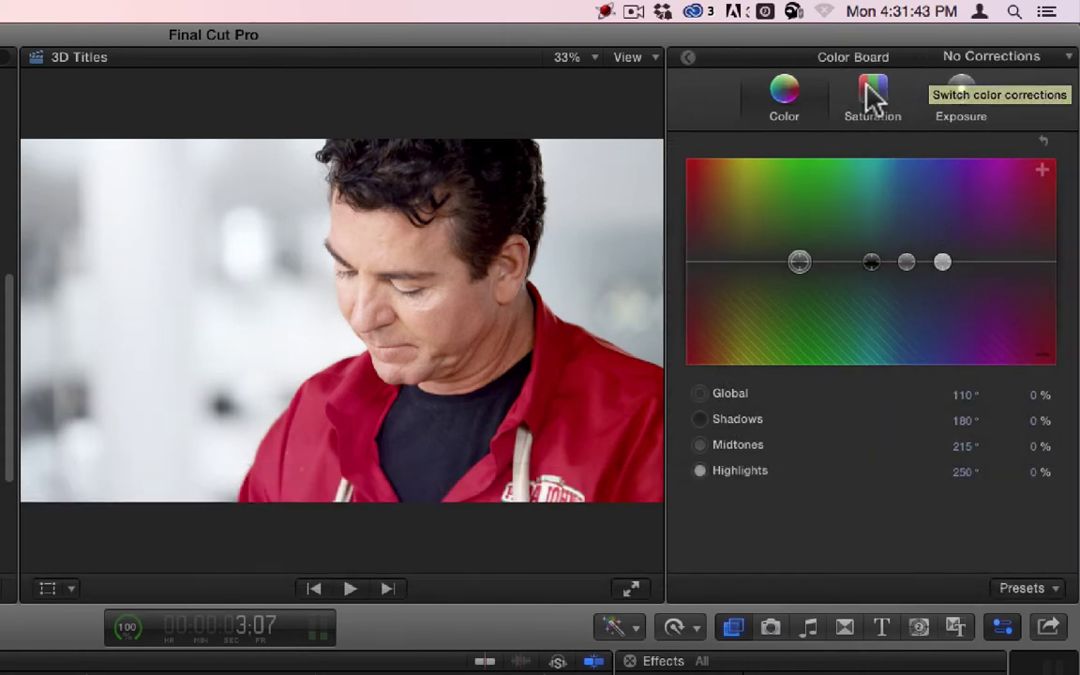
{"action": "left_click", "coordinate": [872, 94]}
{"action": "left_click_drag", "start_coordinate": [694, 261], "coordinate": [706, 102]}
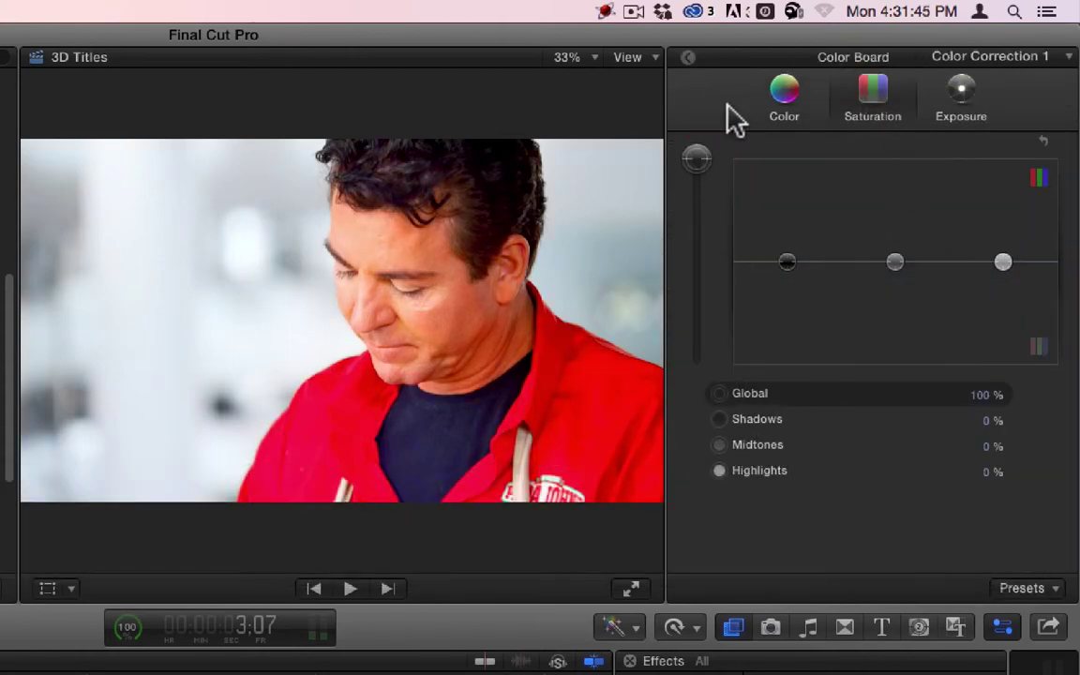
Switch off Broadcast Safe and move Color Correction 1 above it.
{"action": "left_click", "coordinate": [692, 66]}
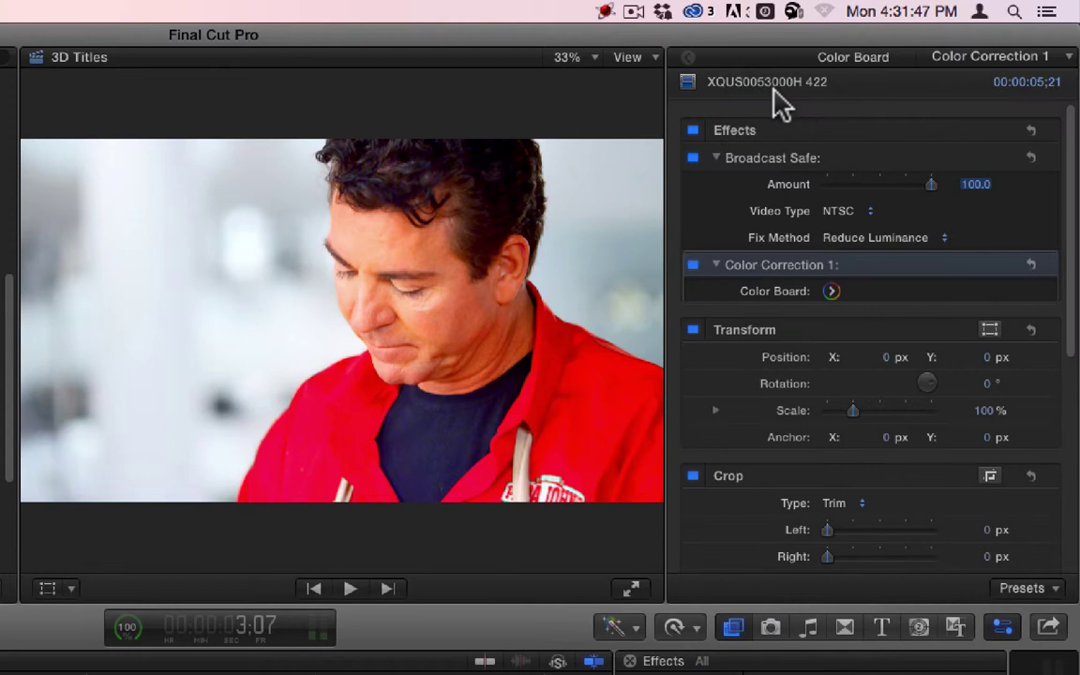
{"action": "left_click", "coordinate": [692, 159]}
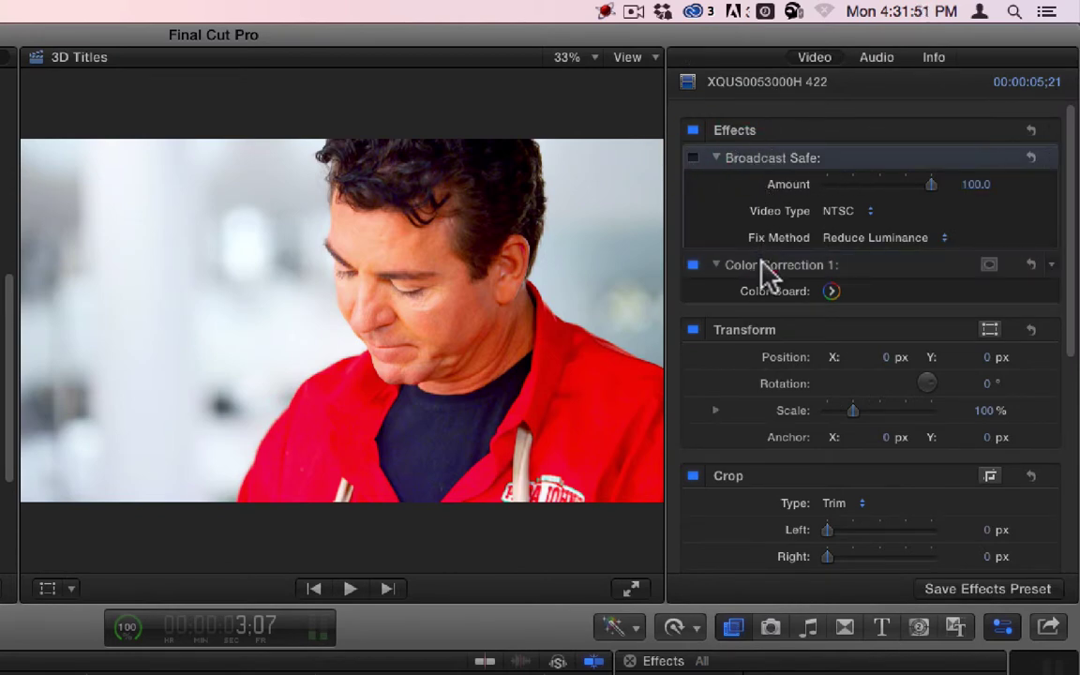
{"action": "left_click_drag", "start_coordinate": [762, 267], "coordinate": [754, 155]}
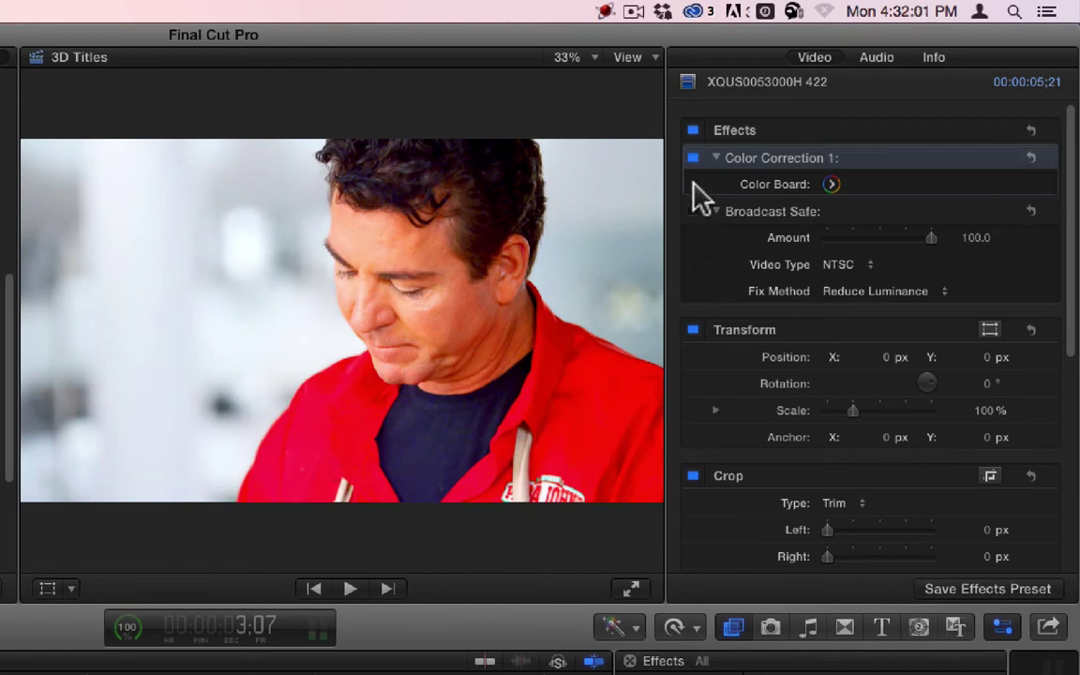
Re-enable Broadcast Safe, lower its Amount, and try PAL before keeping NTSC.
{"action": "left_click", "coordinate": [693, 211]}
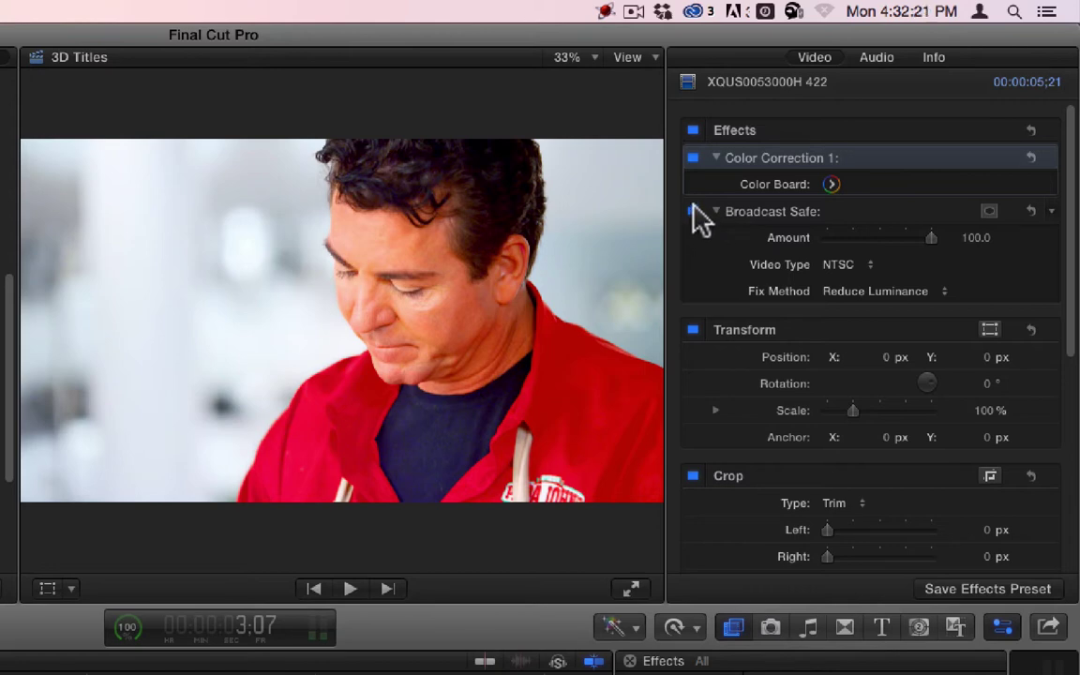
{"action": "left_click_drag", "start_coordinate": [978, 237], "coordinate": [1027, 237]}
{"action": "left_click", "coordinate": [847, 263]}
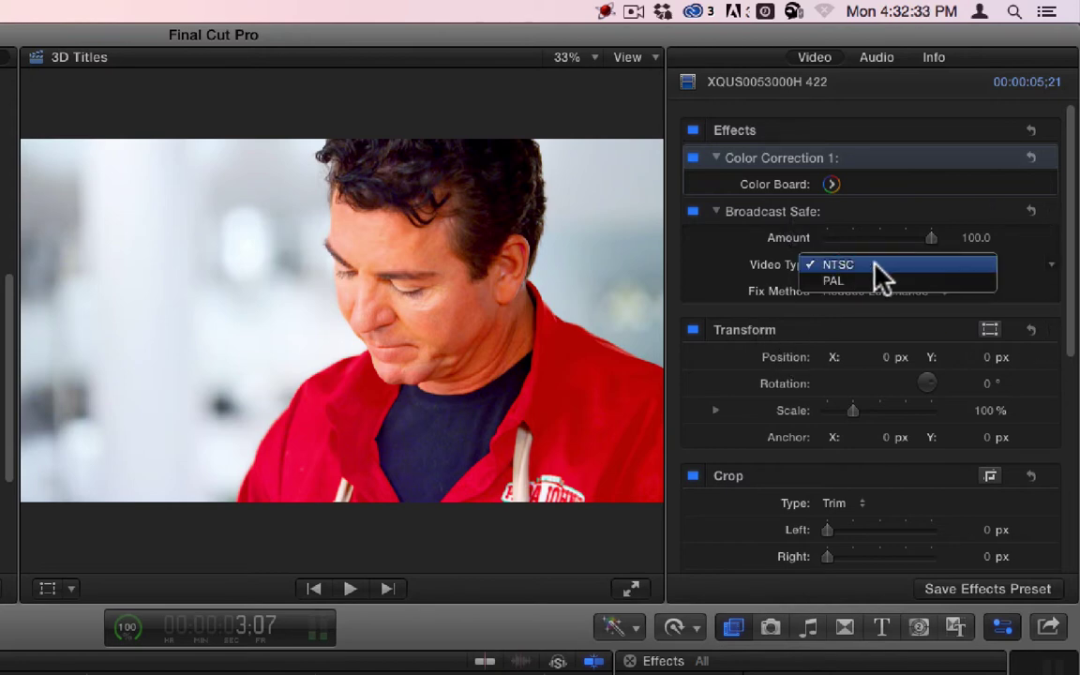
{"action": "left_click", "coordinate": [869, 280]}
{"action": "left_click", "coordinate": [843, 266]}
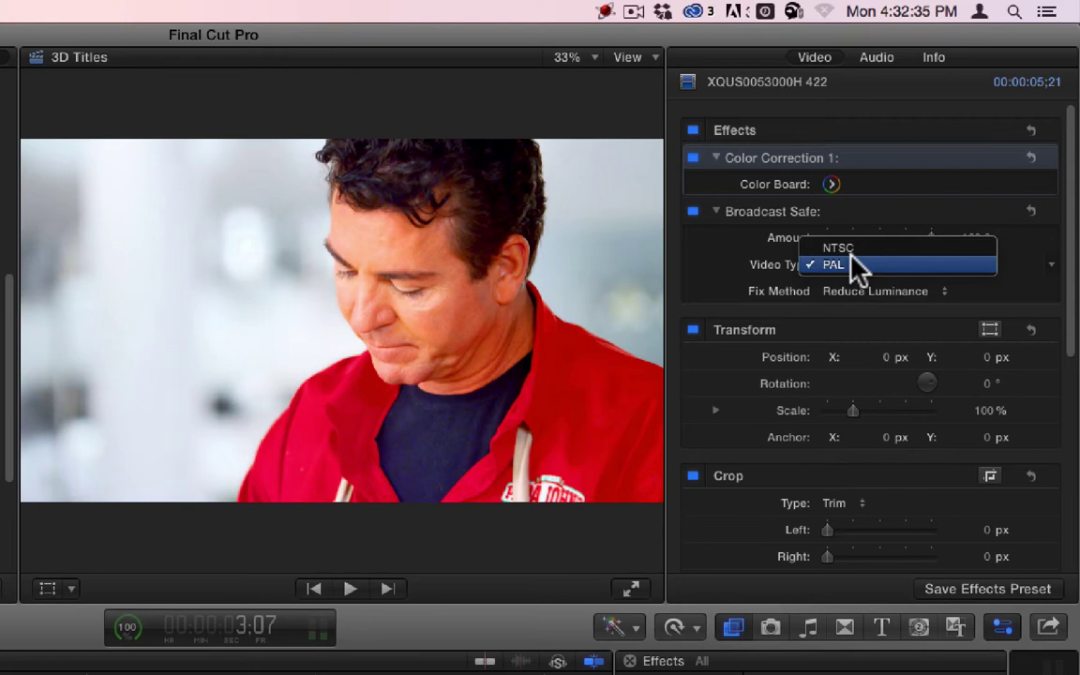
{"action": "left_click", "coordinate": [851, 247]}
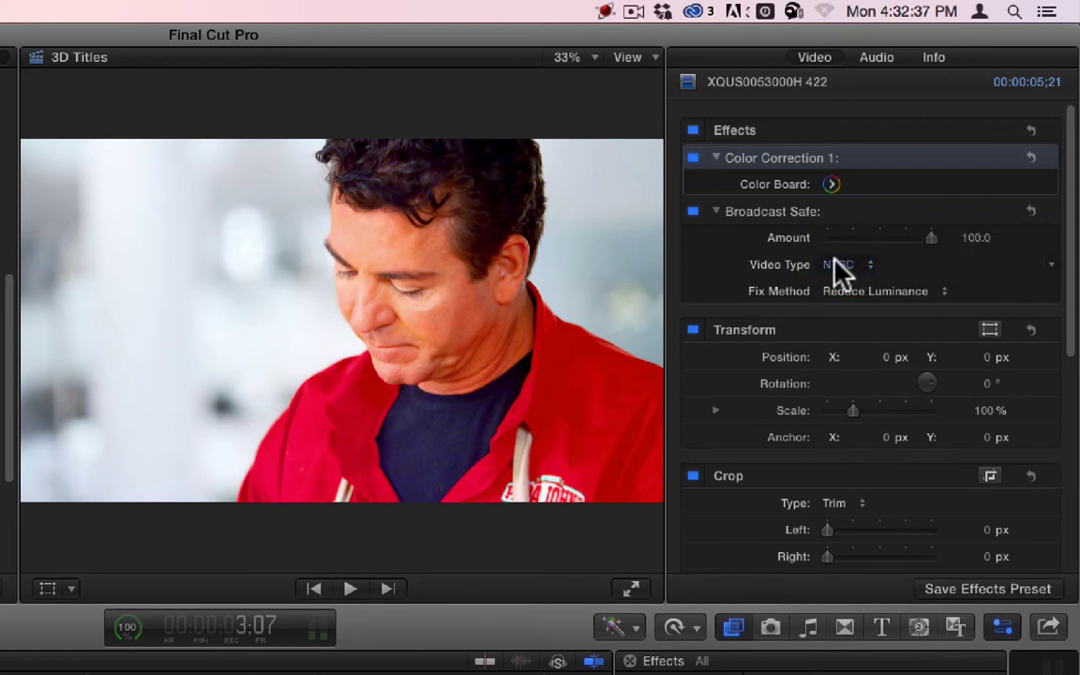
{"action": "left_click", "coordinate": [834, 266]}
{"action": "left_click", "coordinate": [837, 280]}
{"action": "left_click", "coordinate": [844, 265]}
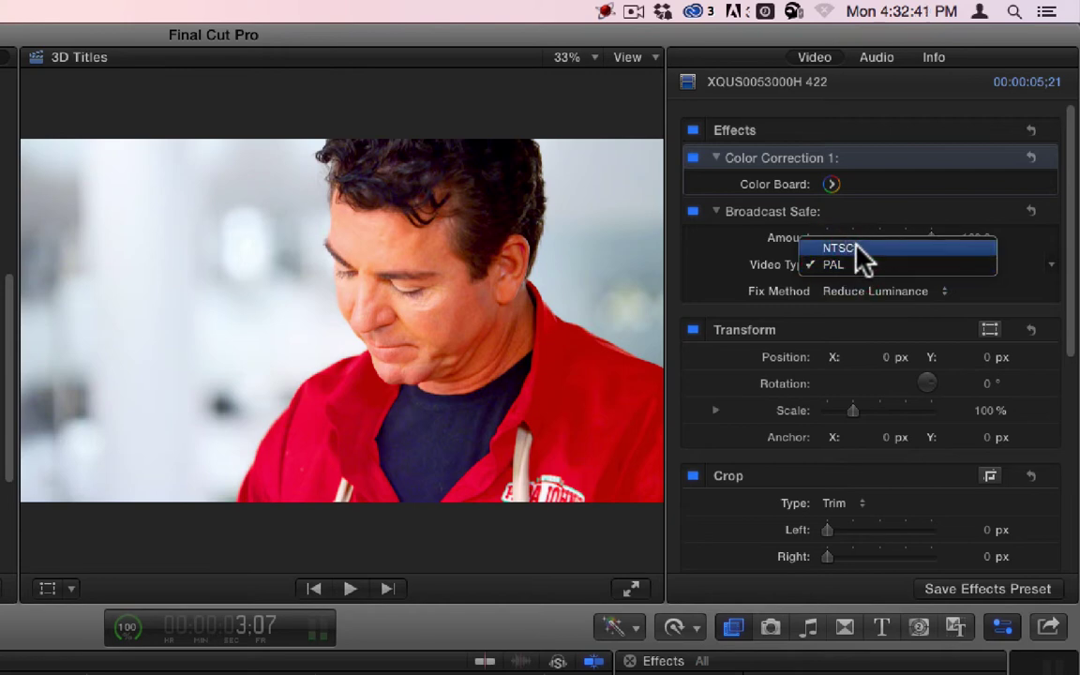
{"action": "left_click", "coordinate": [858, 249]}
Try Reduce Saturation as the Fix Method, then undo the change.
{"action": "left_click", "coordinate": [896, 292]}
{"action": "key", "text": "Escape"}
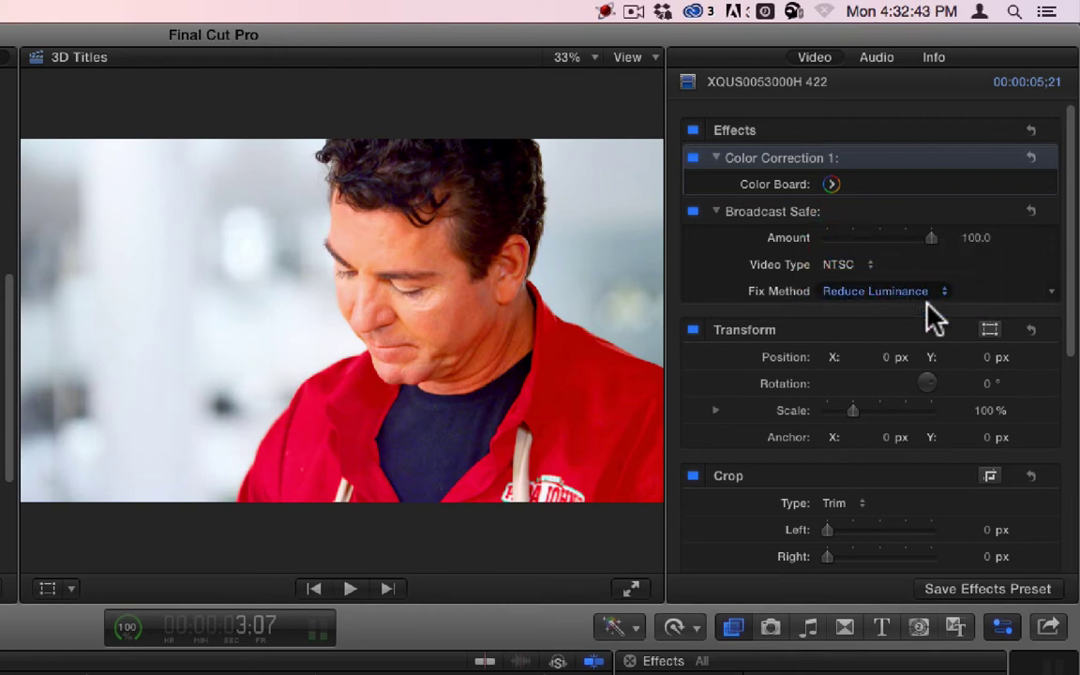
{"action": "left_click", "coordinate": [927, 294]}
{"action": "left_click", "coordinate": [915, 310]}
{"action": "left_click", "coordinate": [899, 292]}
{"action": "left_click", "coordinate": [897, 281]}
{"action": "key", "text": "super+z"}
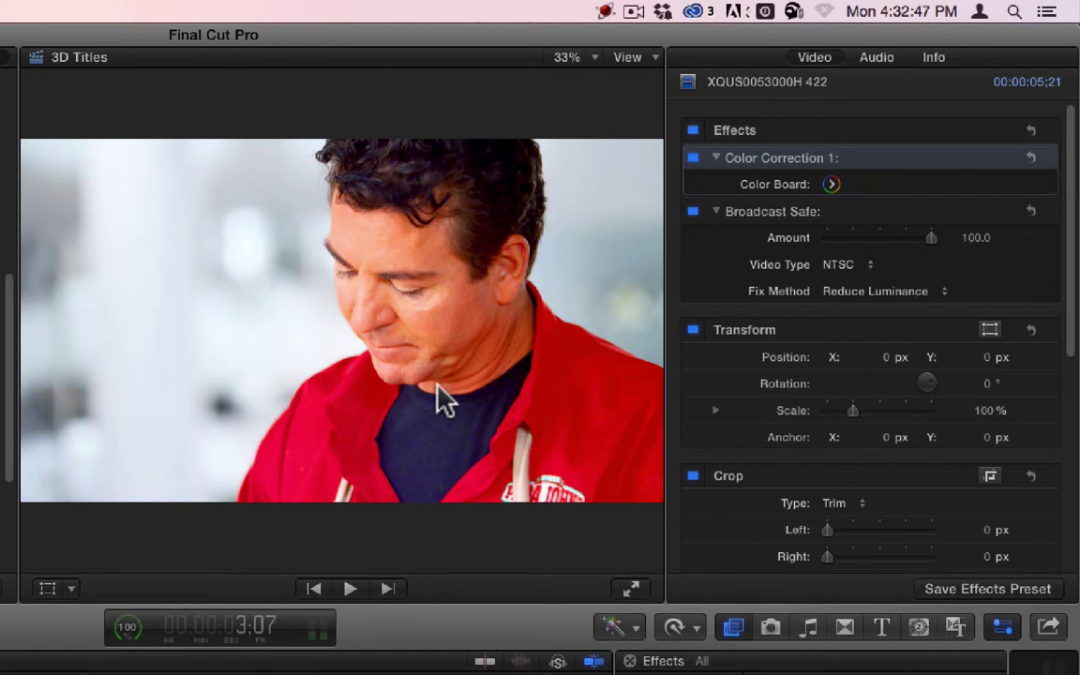
Delete both Color Correction 1 and Broadcast Safe from the clip.
{"action": "left_click", "coordinate": [769, 159]}
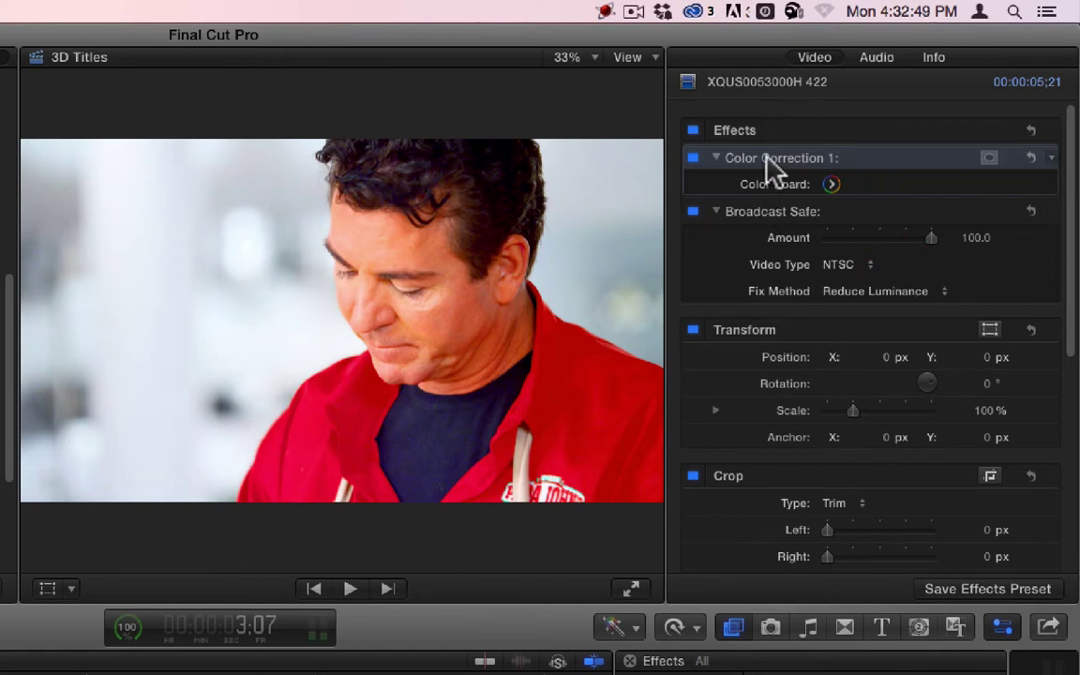
{"action": "key", "text": "BackSpace"}
{"action": "left_click", "coordinate": [767, 160]}
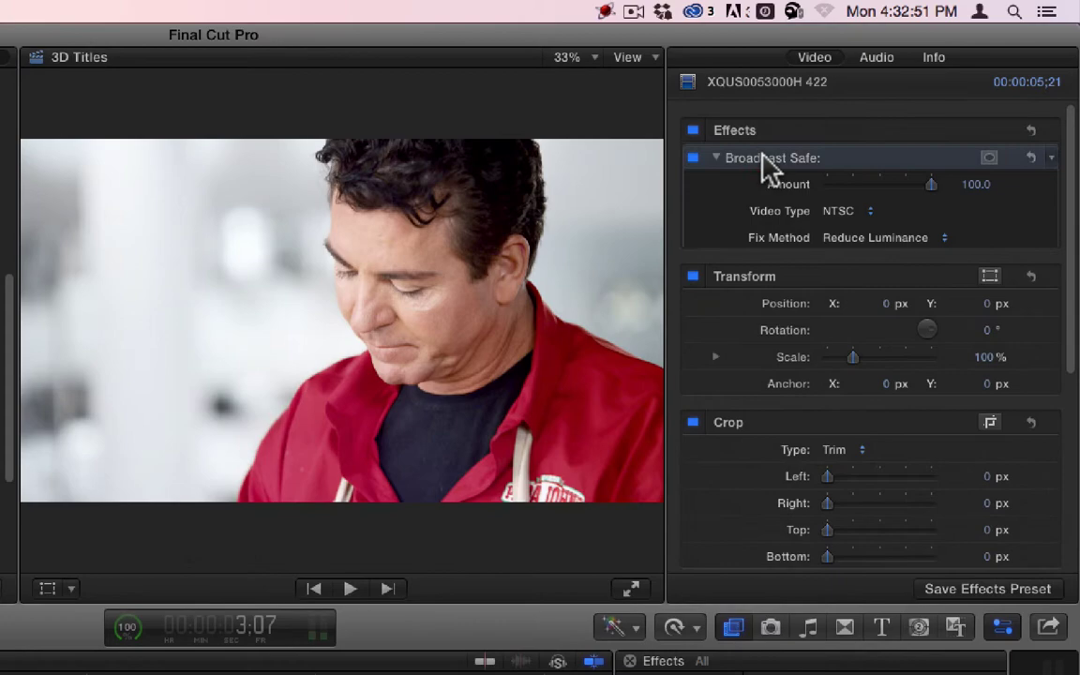
{"action": "key", "text": "BackSpace"}
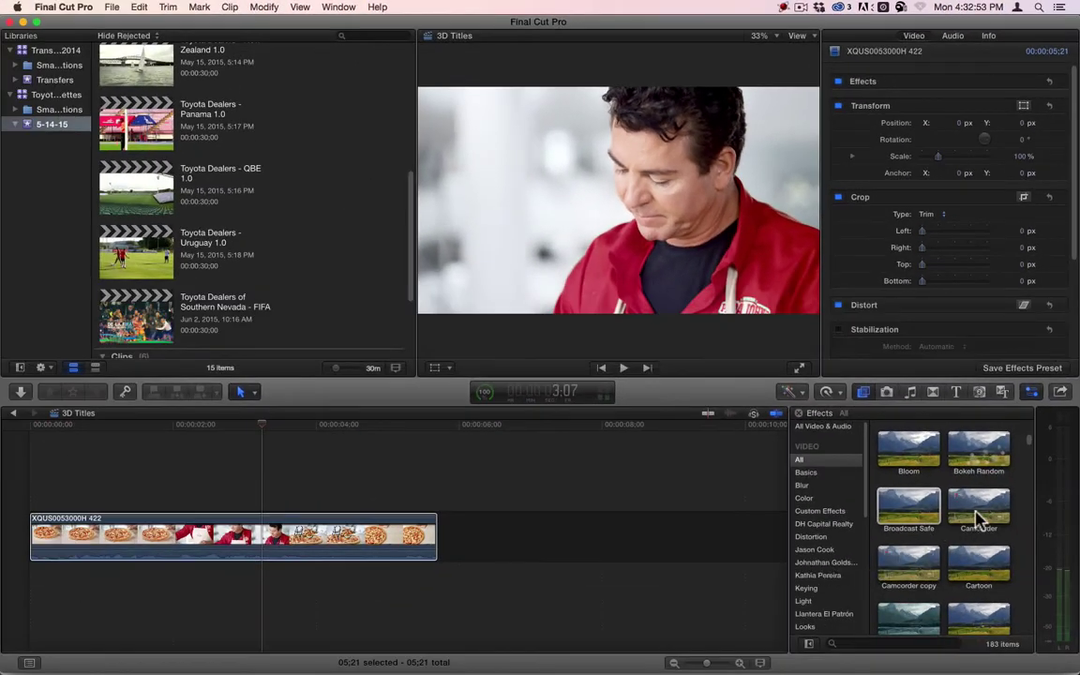
Apply the Camcorder effect to the clip and change its text to GRABANDO.
{"action": "left_click_drag", "start_coordinate": [978, 519], "coordinate": [340, 544]}
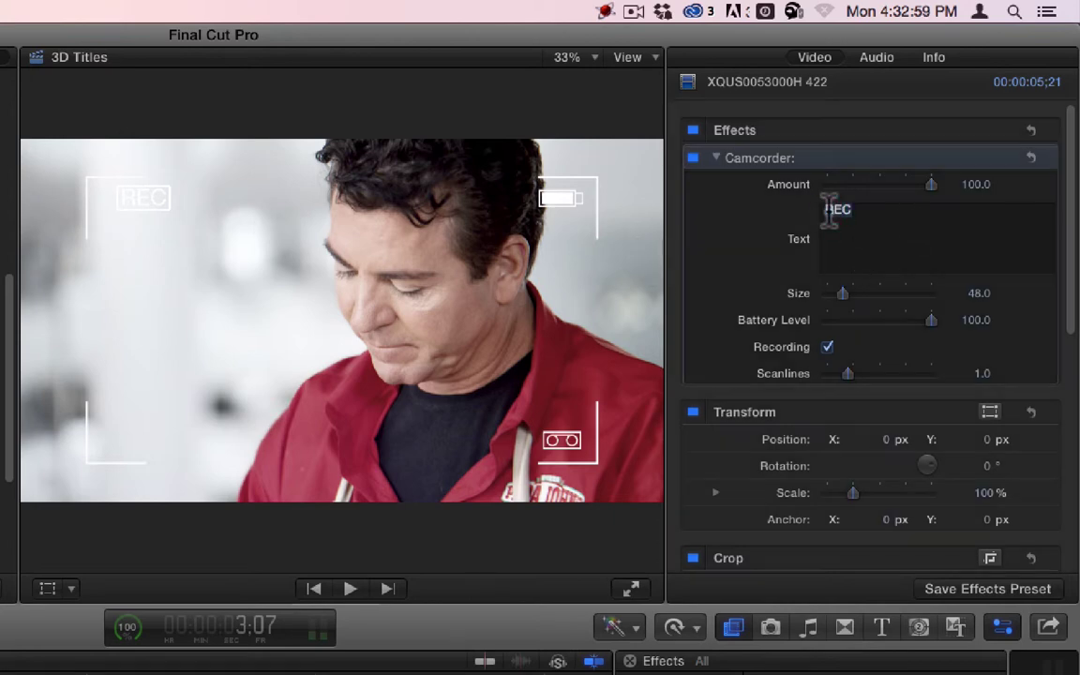
{"action": "type", "text": "GRABANDPO"}
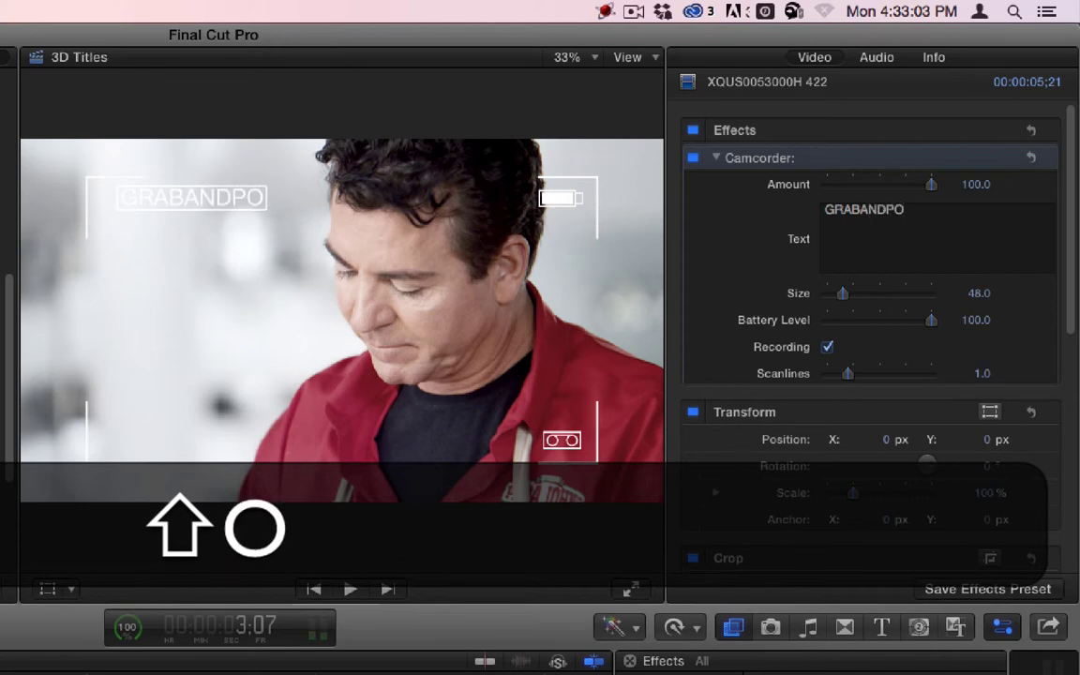
{"action": "key", "text": "BackSpace"}
{"action": "key", "text": "BackSpace"}
{"action": "type", "text": "O"}
Replace the Camcorder overlay text with REC.
{"action": "key", "text": "shift+super+a"}
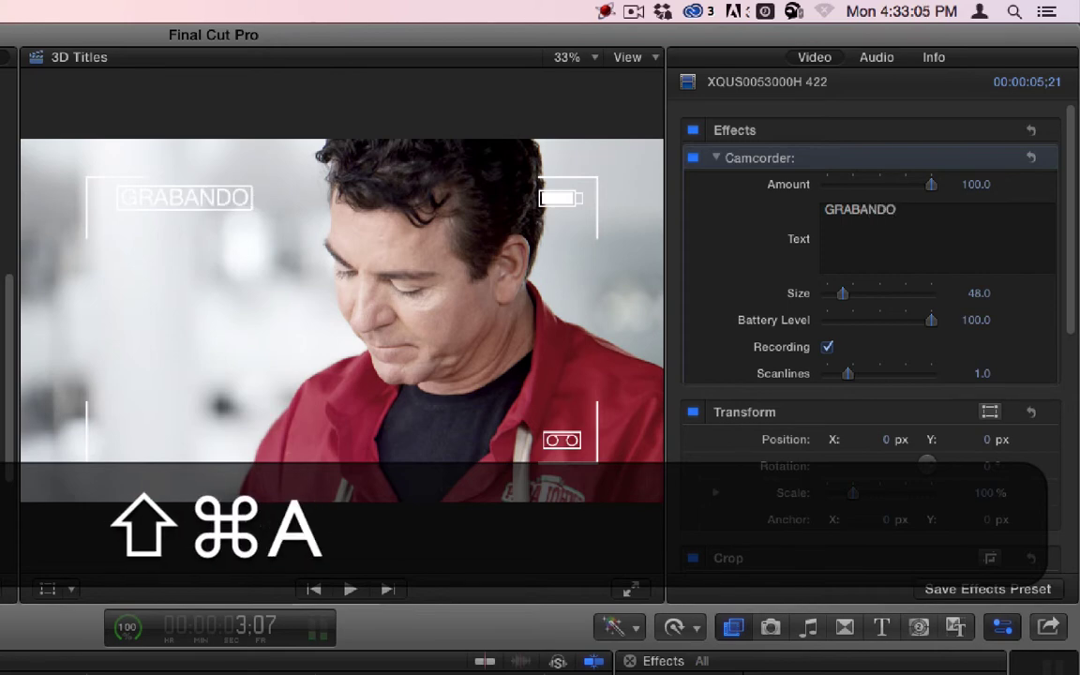
{"action": "key", "text": "super+a"}
{"action": "key", "text": "shift+super+a"}
{"action": "type", "text": "REC"}
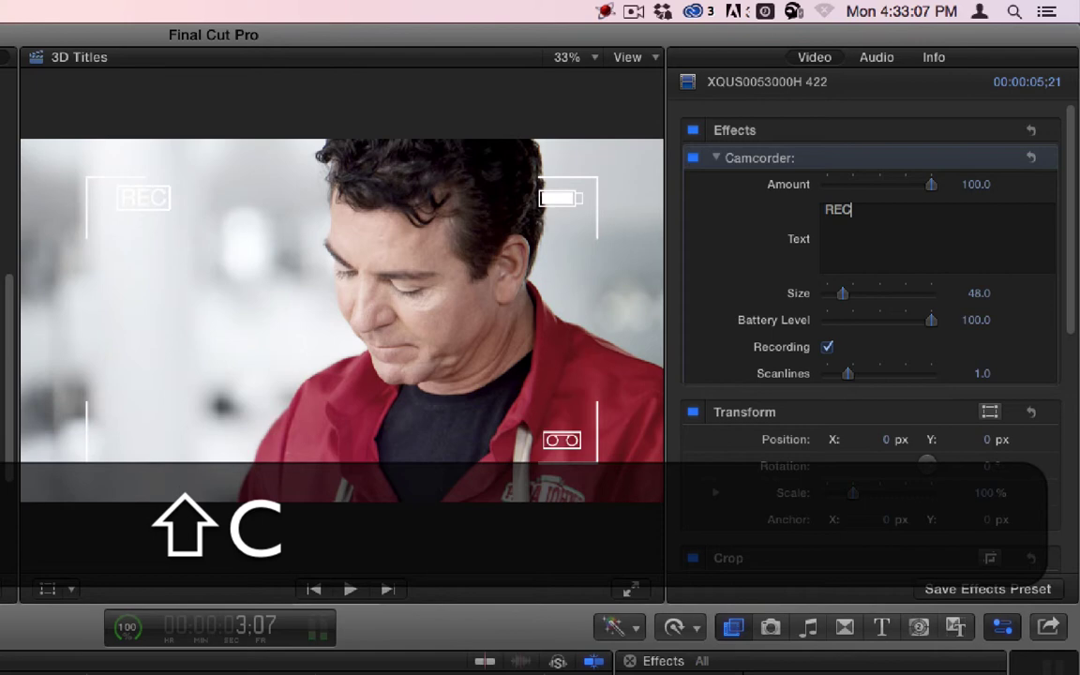
{"action": "left_click", "coordinate": [975, 186]}
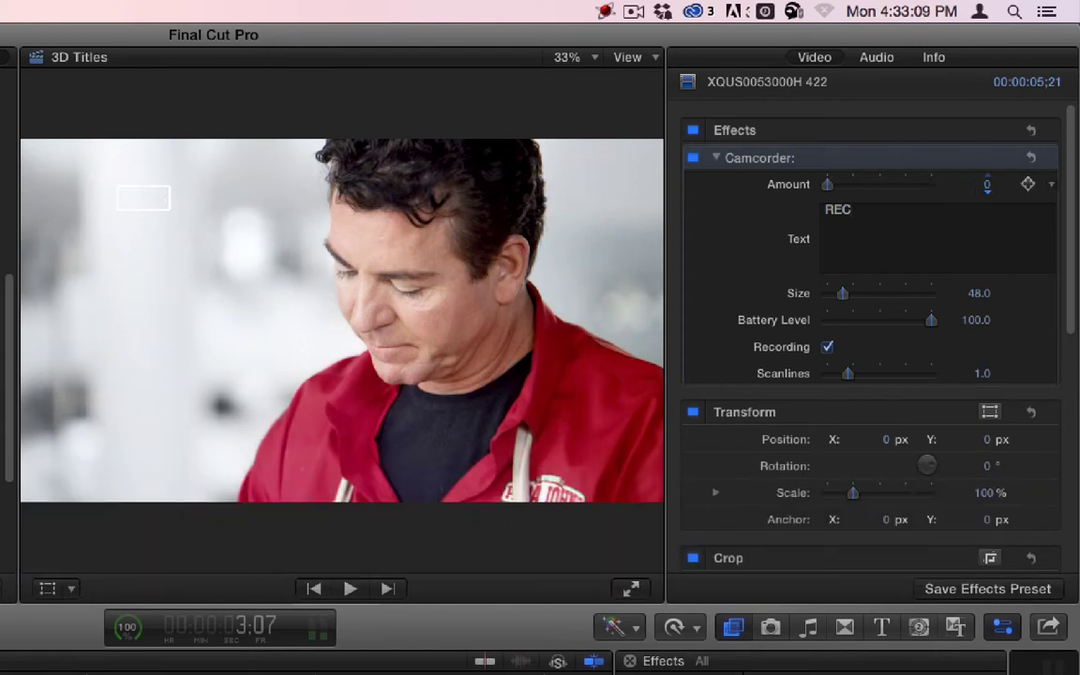
{"action": "type", "text": "20"}
{"action": "key", "text": "Return"}
{"action": "left_click", "coordinate": [978, 185]}
{"action": "type", "text": "10"}
{"action": "key", "text": "Return"}
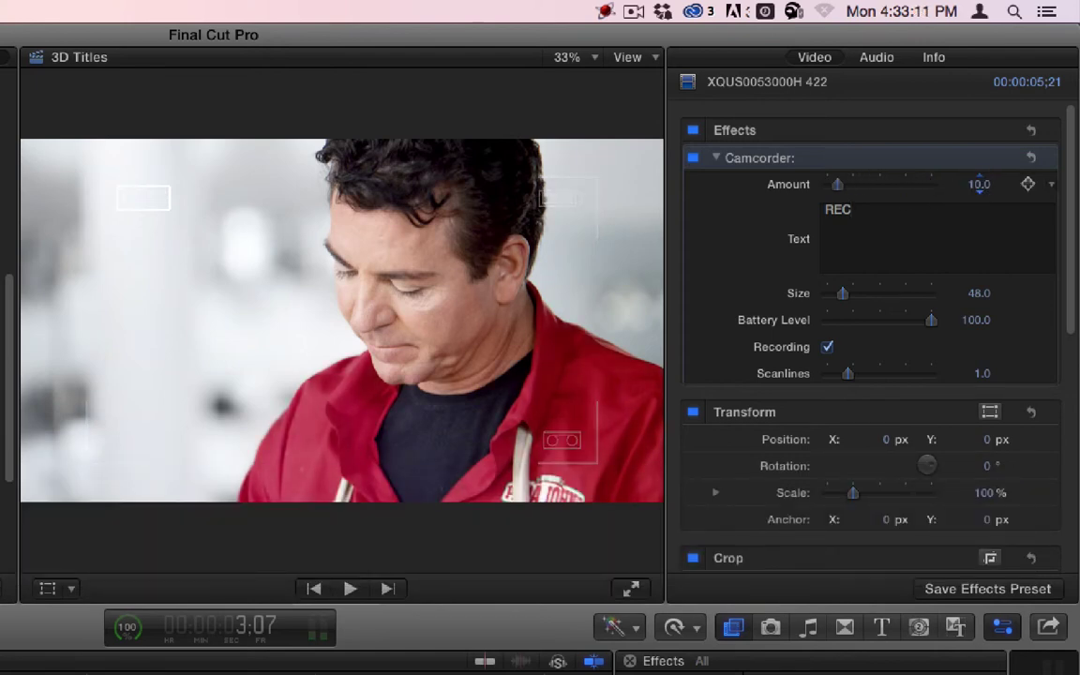
{"action": "key", "text": "super+z"}
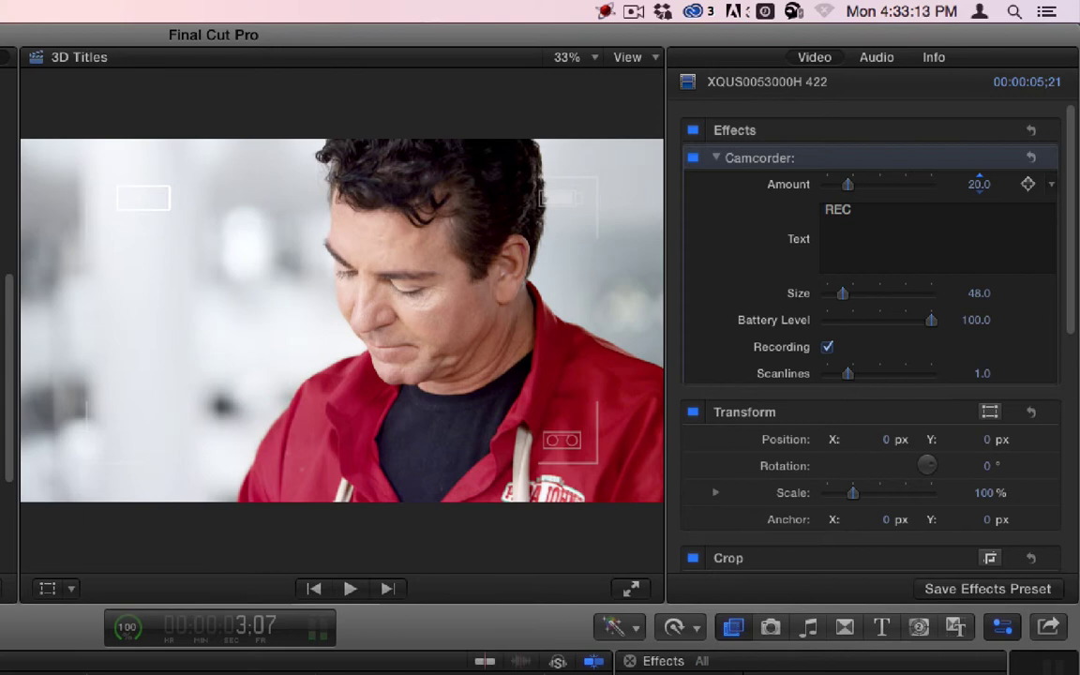
{"action": "key", "text": "super+z"}
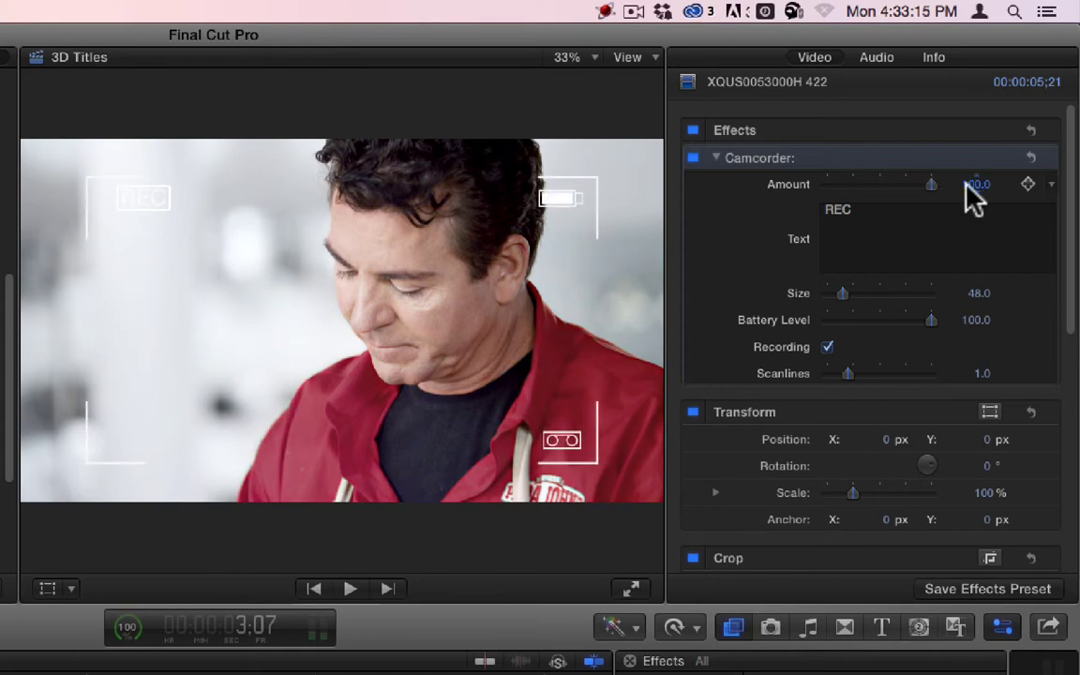
{"action": "left_click", "coordinate": [849, 244]}
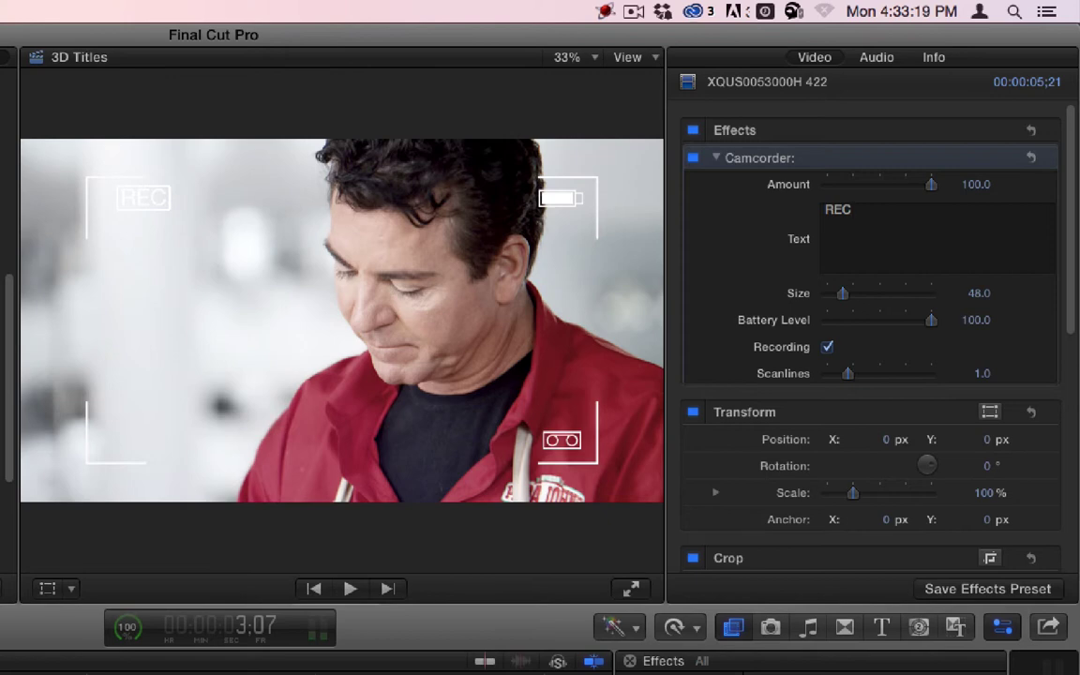
{"action": "key", "text": "shift+Return"}
{"action": "type", "text": "THIS IS "}
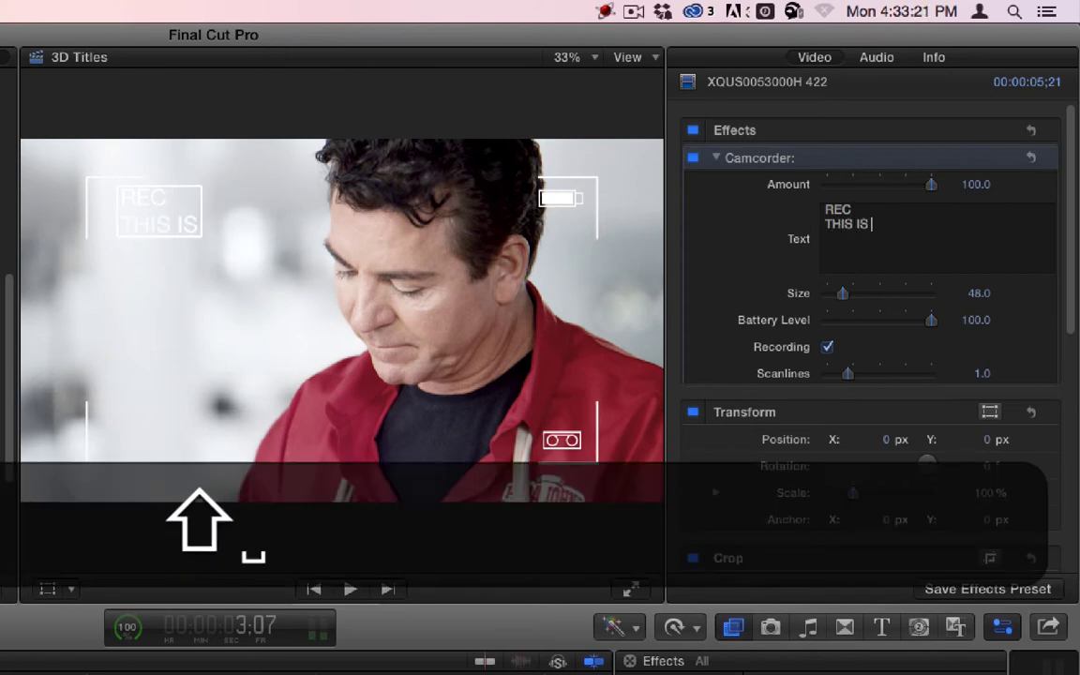
{"action": "type", "text": "A"}
{"action": "key", "text": "shift+Return"}
{"action": "type", "text": "TEST"}
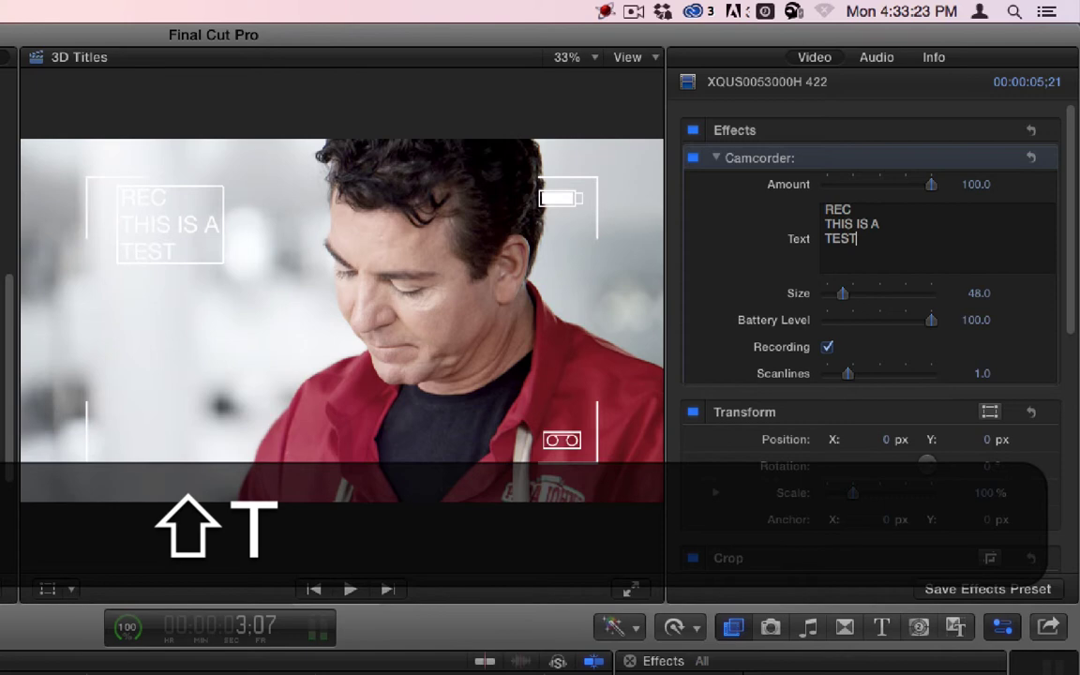
{"action": "type", "text": " OF THE"}
{"action": "key", "text": "shift+Return"}
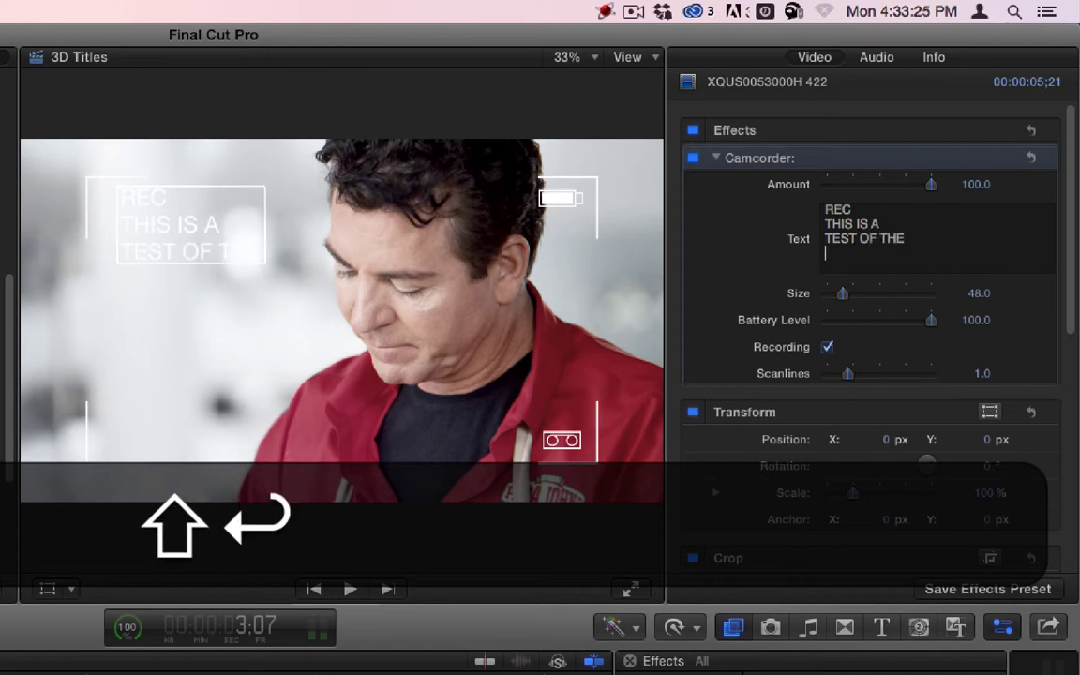
{"action": "type", "text": "EMERGEN"}
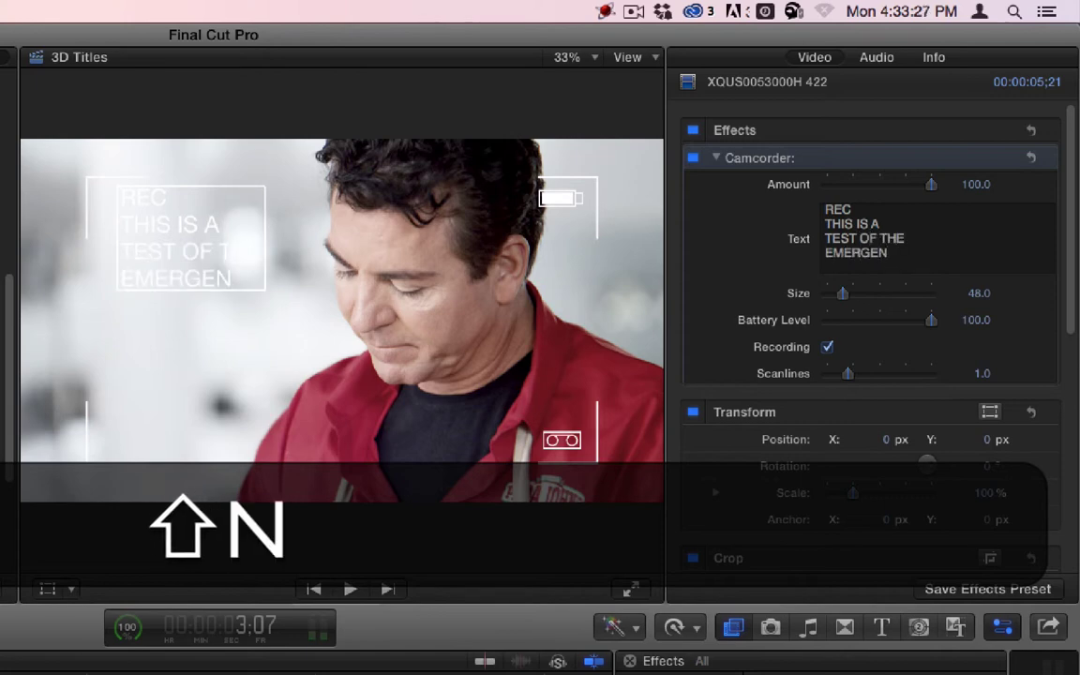
{"action": "type", "text": "CY"}
{"action": "key", "text": "shift+Return"}
{"action": "type", "text": "RECORDING"}
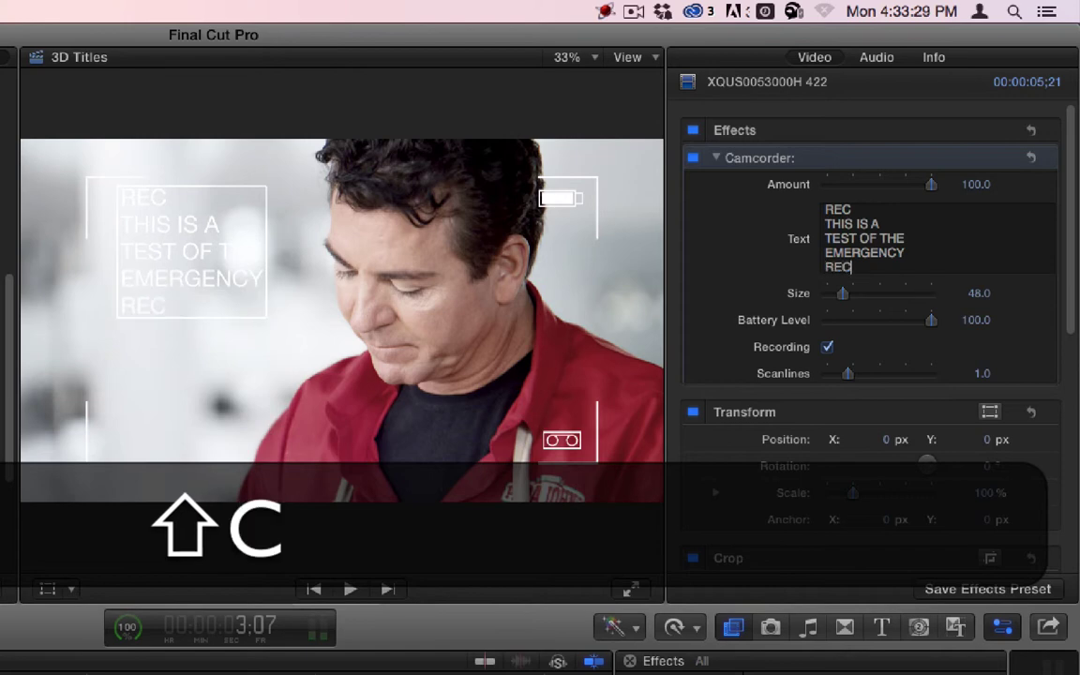
{"action": "key", "text": "shift+Return"}
{"action": "type", "text": "SYSTEM"}
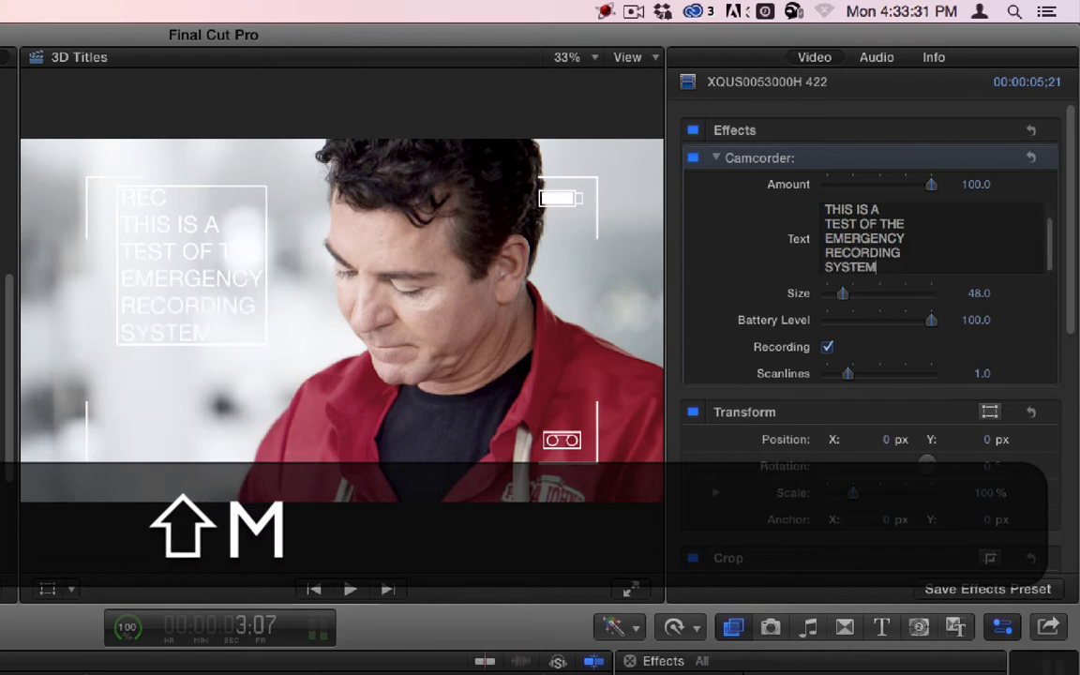
{"action": "key", "text": "shift+super+a"}
{"action": "key", "text": "super+a"}
{"action": "type", "text": "REC"}
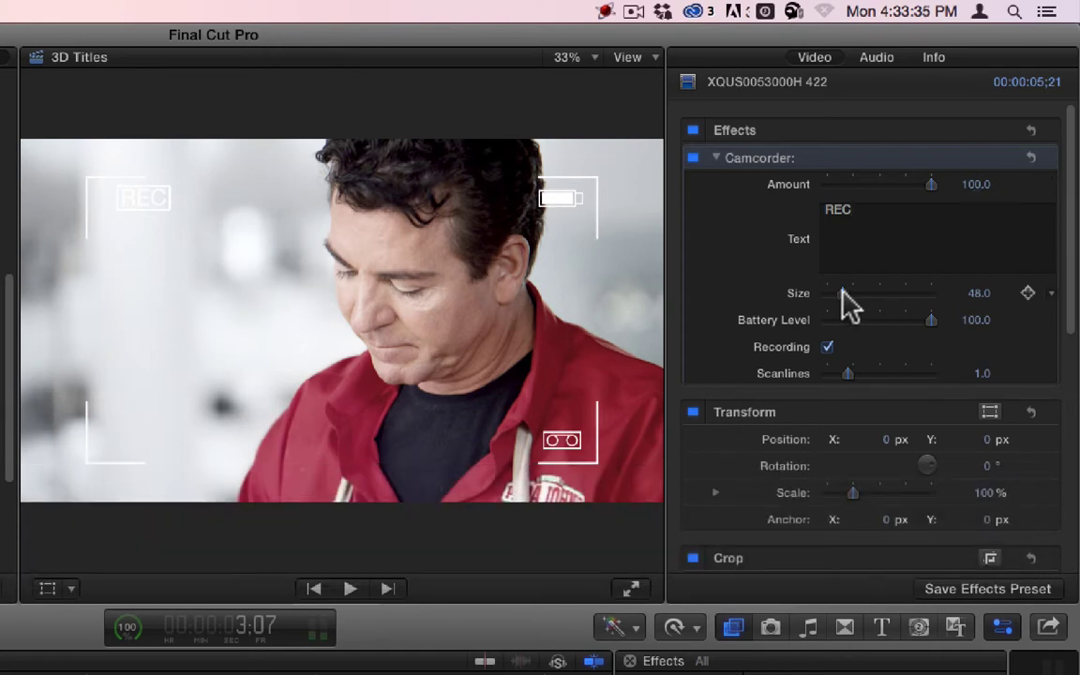
Set the Camcorder Size to 50.76 and lower Battery Level toward 60.
{"action": "mouse_move", "coordinate": [843, 294]}
{"action": "left_mouse_down"}
{"action": "mouse_move", "coordinate": [990, 300]}
{"action": "mouse_move", "coordinate": [812, 299]}
{"action": "mouse_move", "coordinate": [848, 304]}
{"action": "left_mouse_up"}
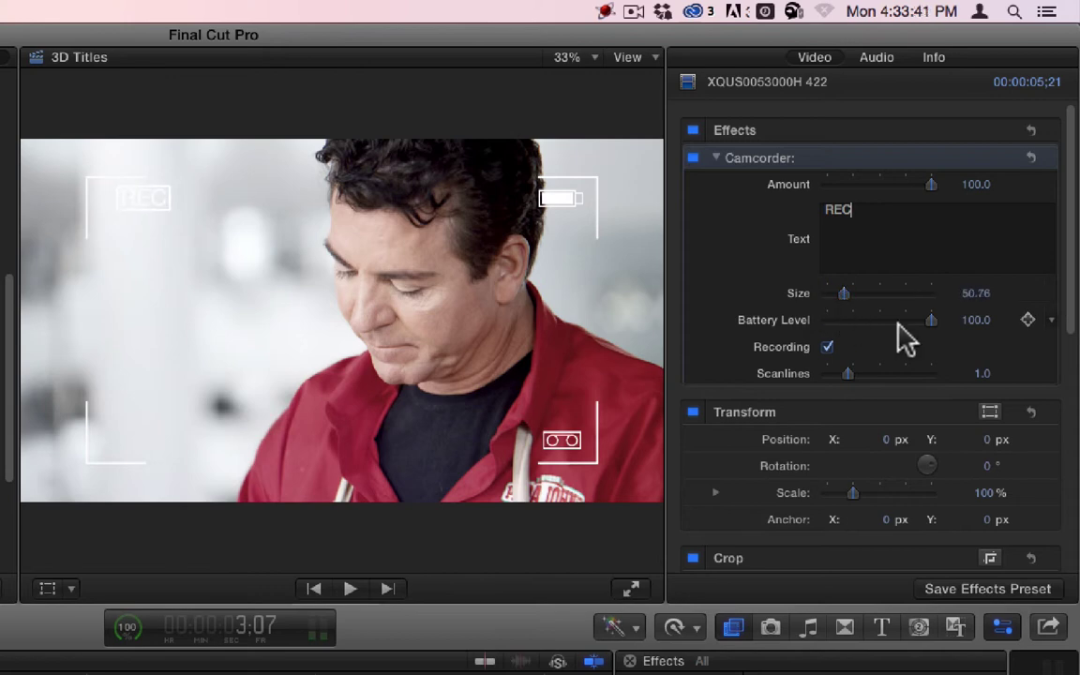
{"action": "left_click", "coordinate": [975, 322]}
{"action": "left_click_drag", "start_coordinate": [978, 328], "coordinate": [975, 352]}
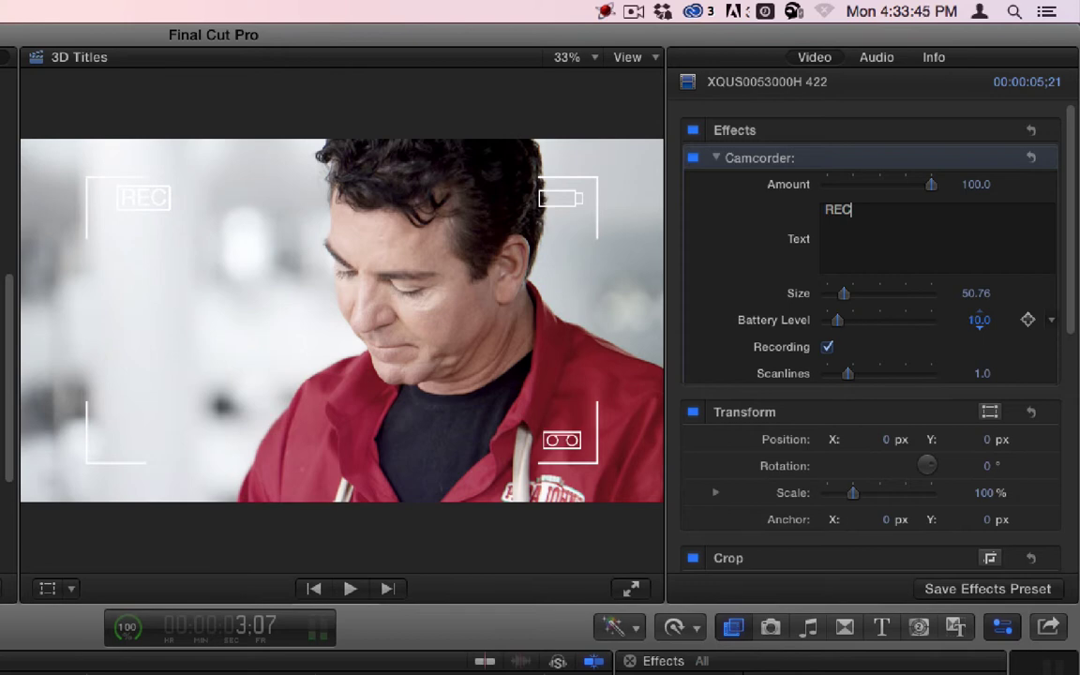
Toggle the Recording indicator off and back on while previewing the overlay.
{"action": "left_click", "coordinate": [828, 347]}
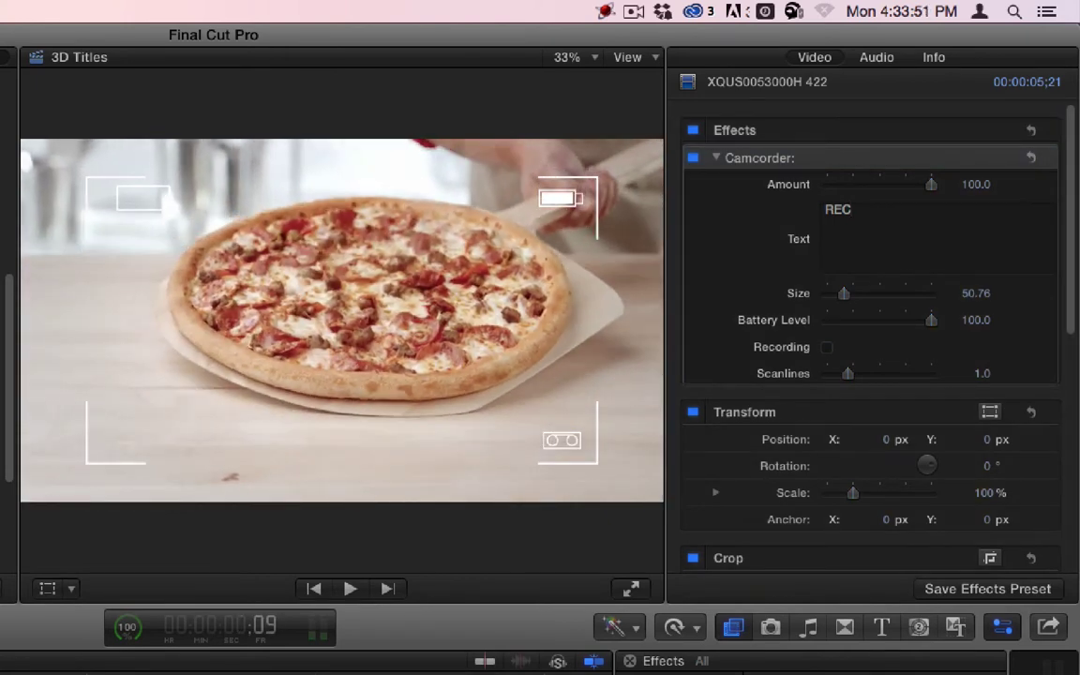
{"action": "left_click", "coordinate": [828, 347]}
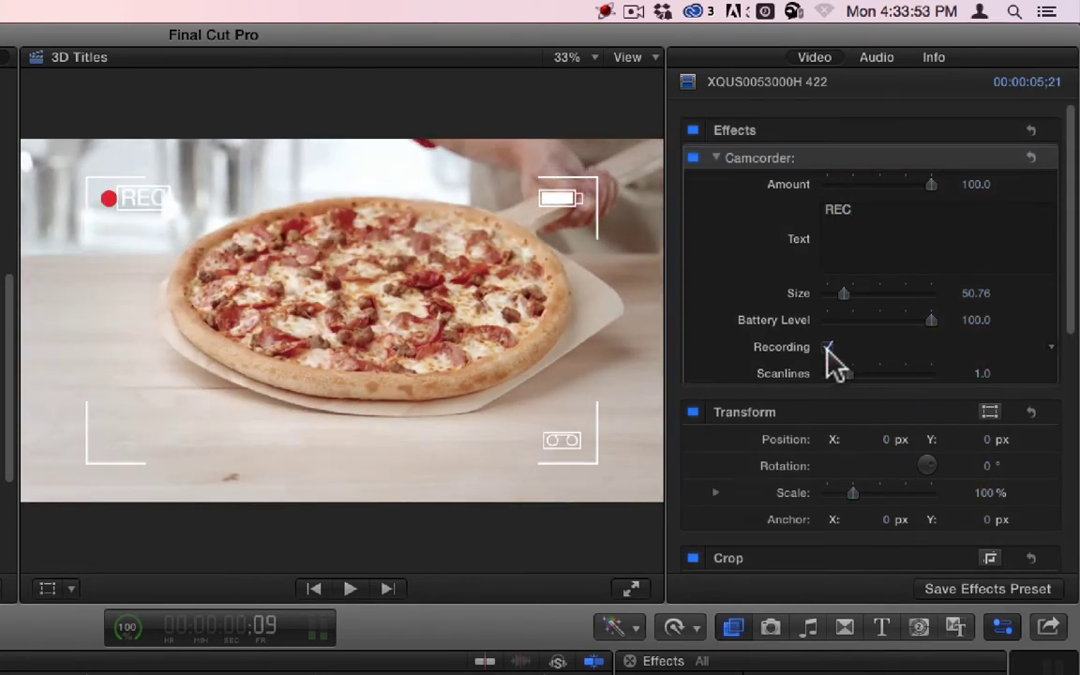
{"action": "key", "text": "space"}
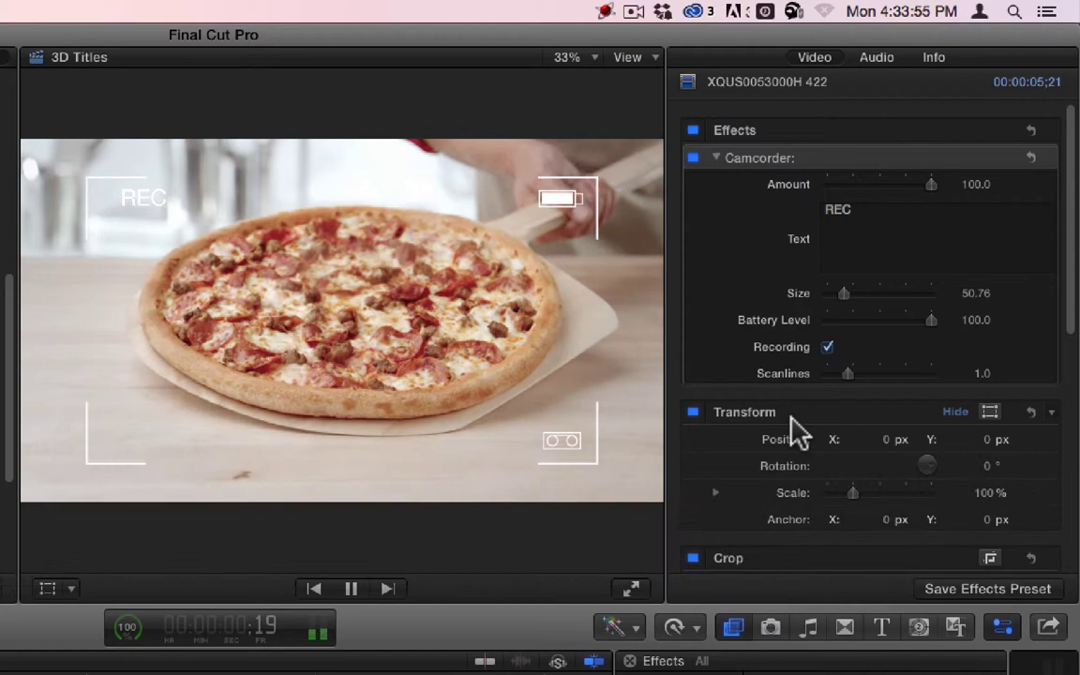
{"action": "left_click", "coordinate": [828, 347]}
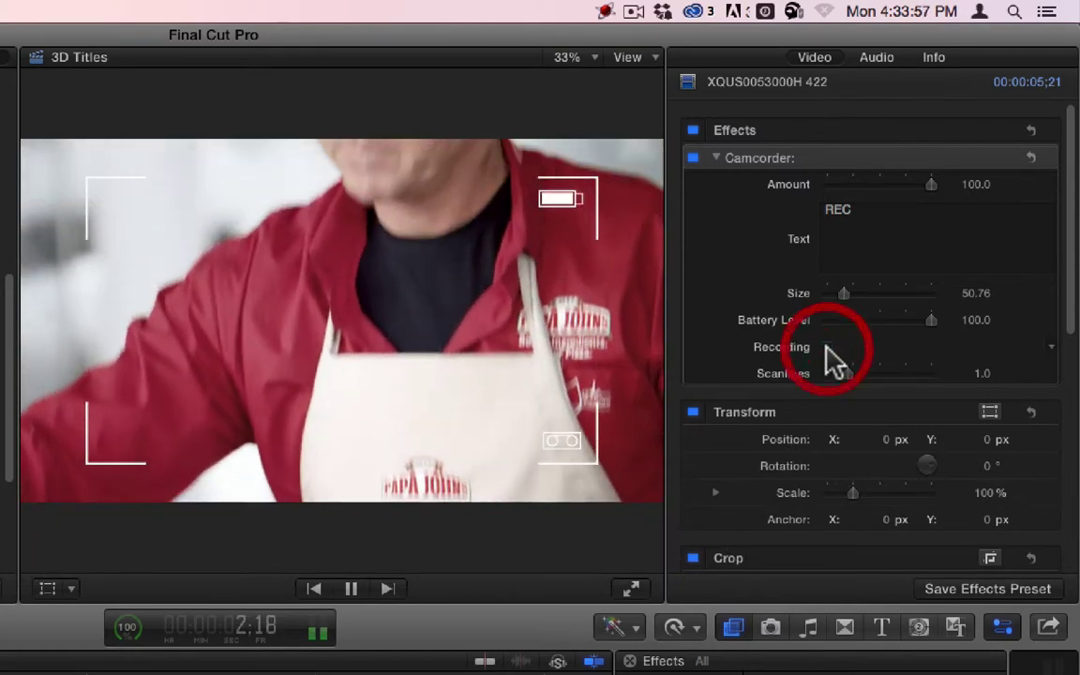
{"action": "left_click", "coordinate": [828, 347]}
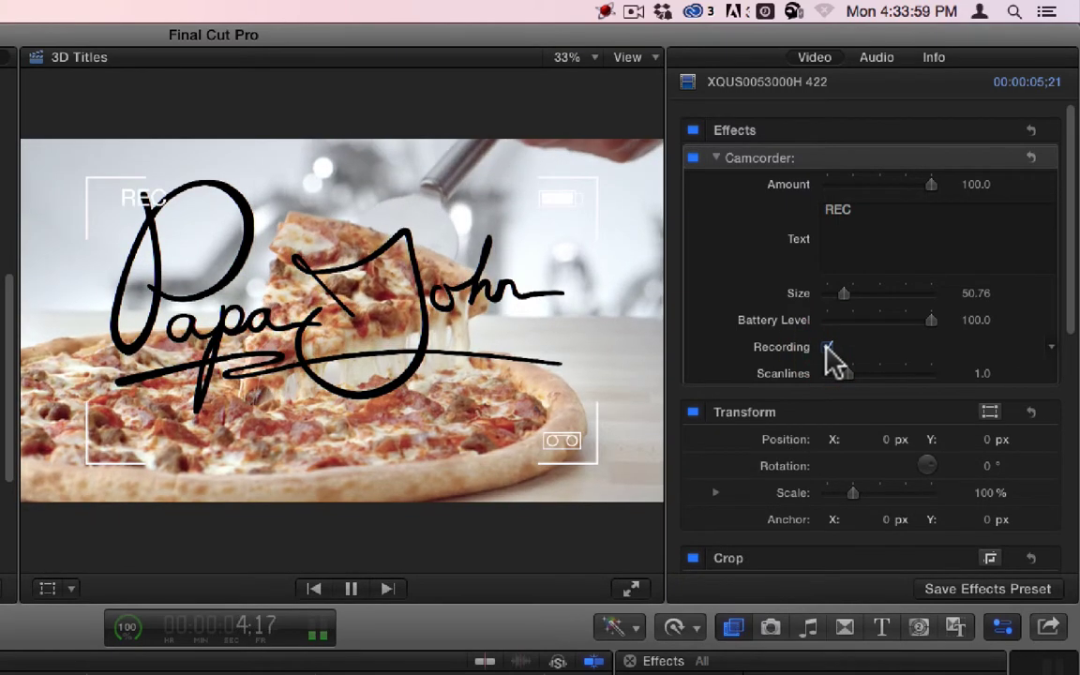
{"action": "key", "text": "space"}
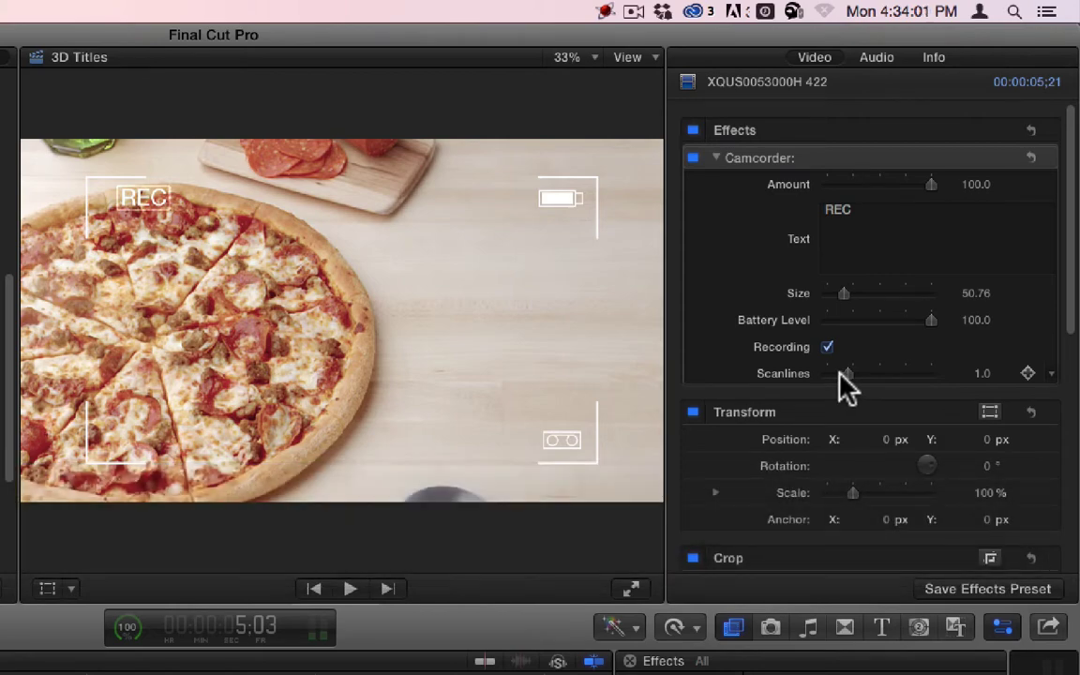
Preview the Camcorder Scanlines at higher amounts like 1.84, then at 0.
{"action": "mouse_move", "coordinate": [842, 372]}
{"action": "left_mouse_down"}
{"action": "mouse_move", "coordinate": [926, 377]}
{"action": "mouse_move", "coordinate": [833, 380]}
{"action": "left_mouse_up"}
{"action": "key", "text": "space"}
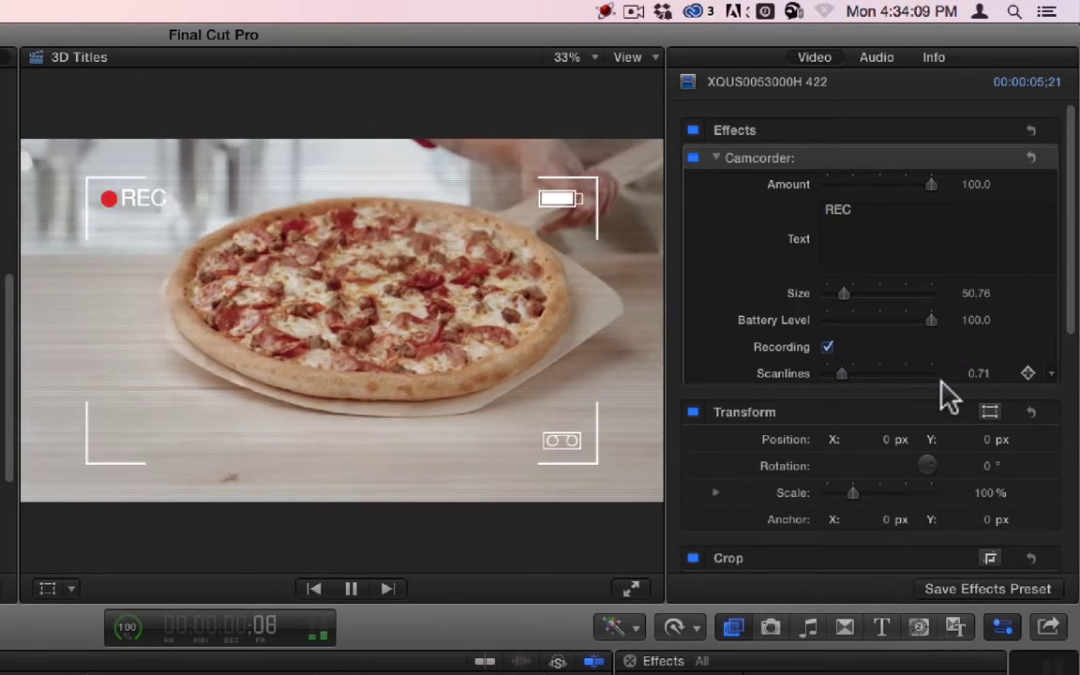
{"action": "left_click_drag", "start_coordinate": [862, 377], "coordinate": [867, 377]}
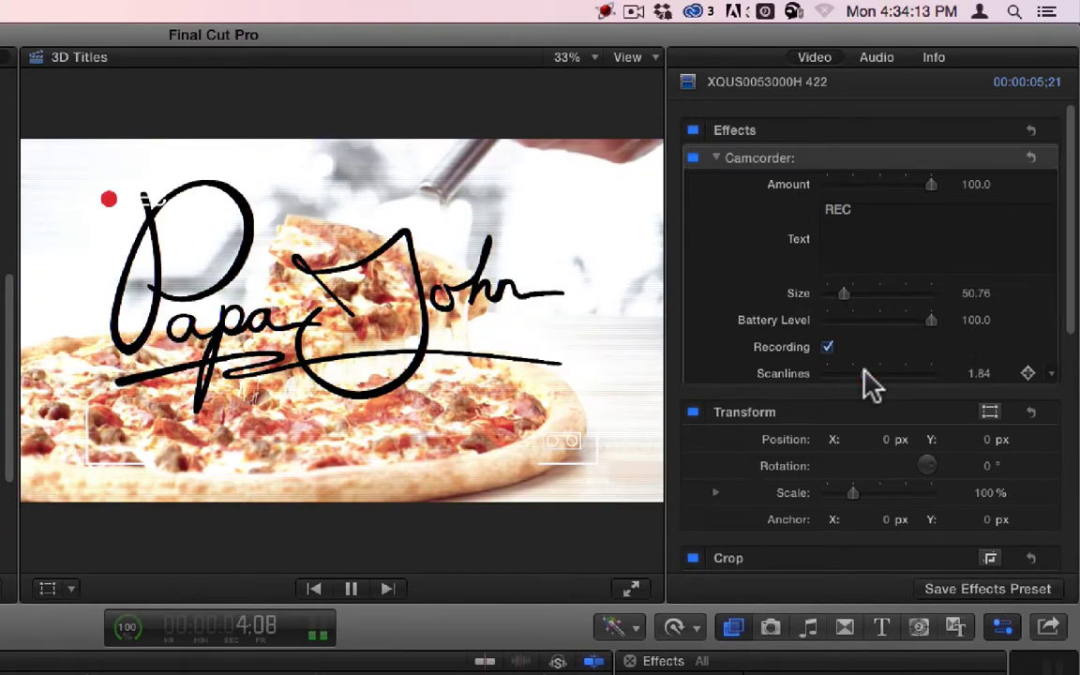
{"action": "key", "text": "space"}
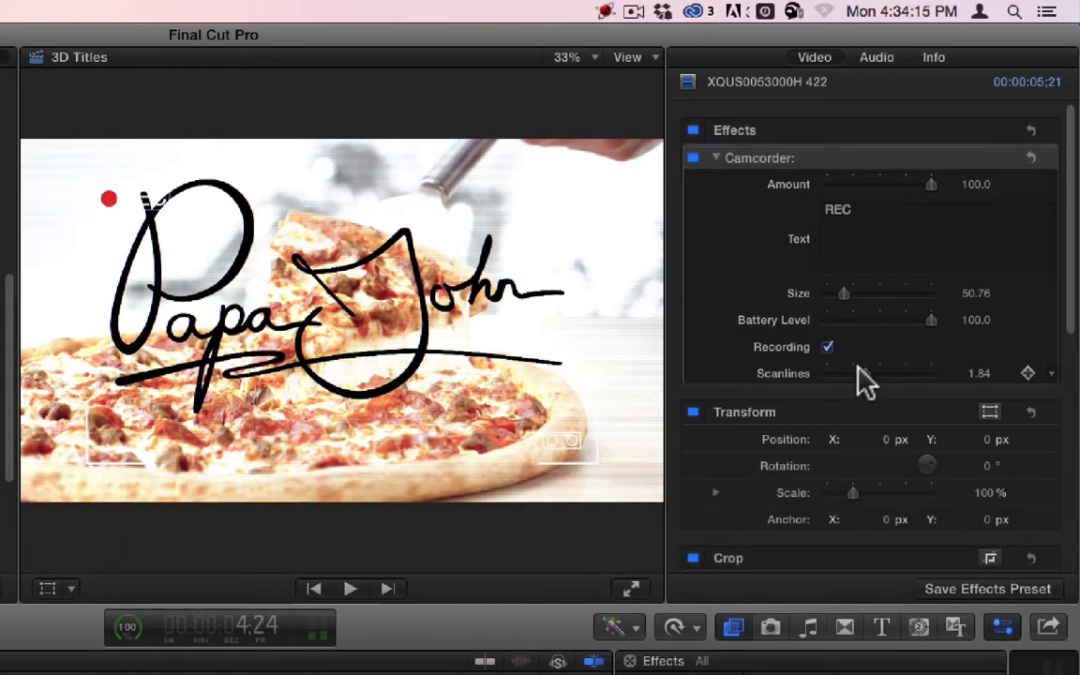
{"action": "left_click_drag", "start_coordinate": [862, 373], "coordinate": [795, 380]}
{"action": "key", "text": "space"}
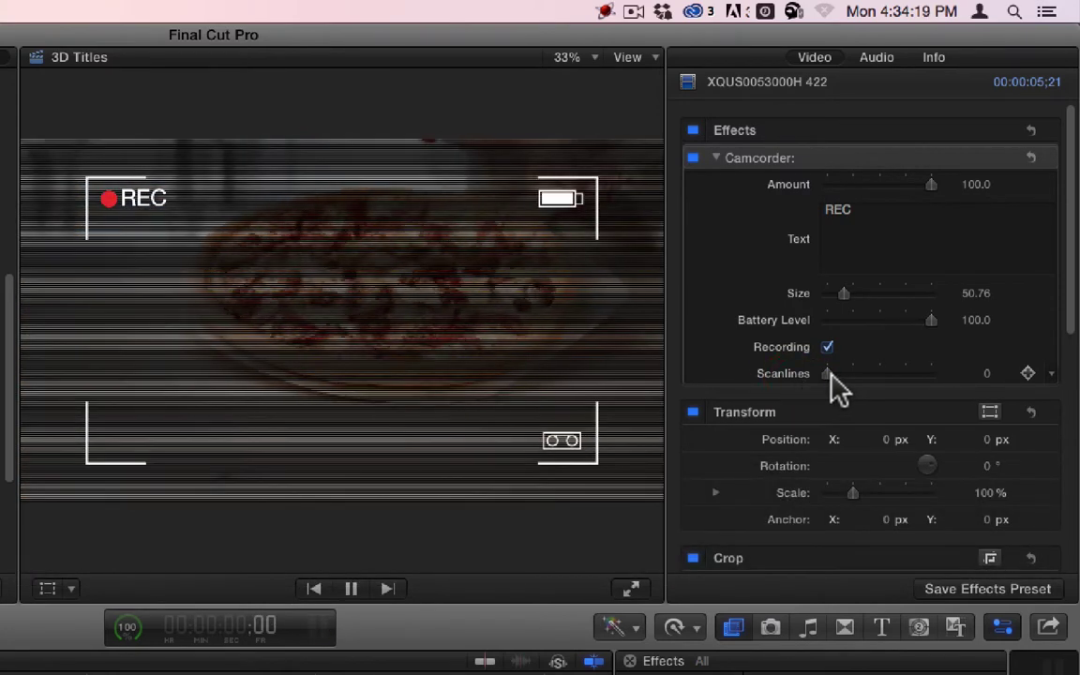
Restore a light scanline amount, then delete the Camcorder effect from the clip.
{"action": "left_click_drag", "start_coordinate": [833, 375], "coordinate": [846, 376]}
{"action": "key", "text": "space"}
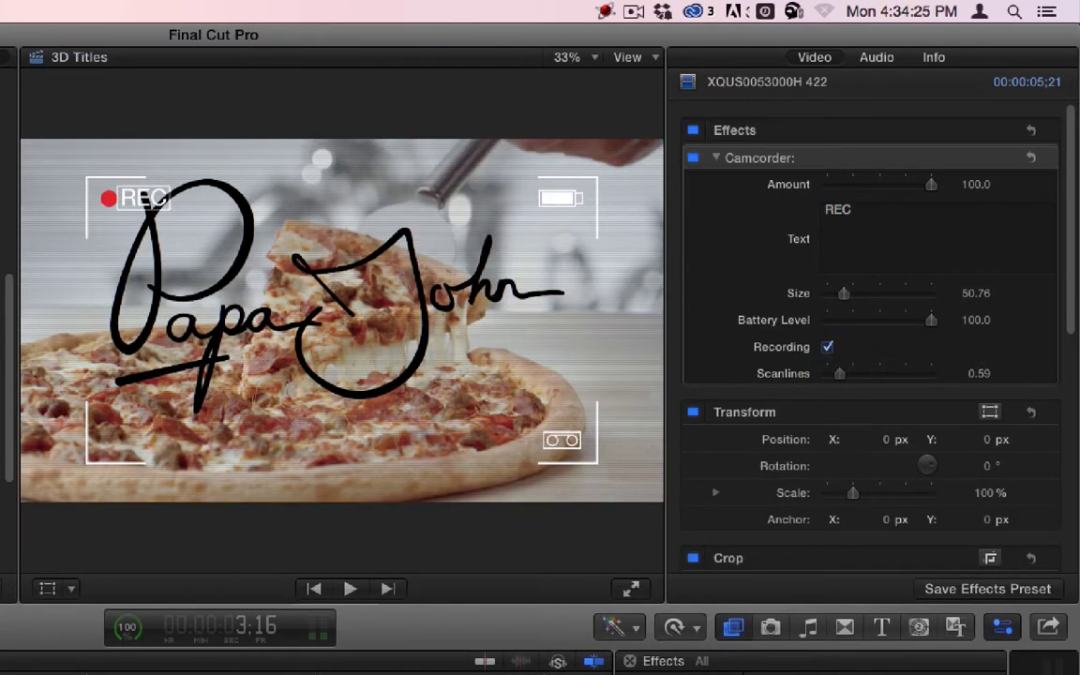
{"action": "key", "text": "Down"}
{"action": "key", "text": "BackSpace"}
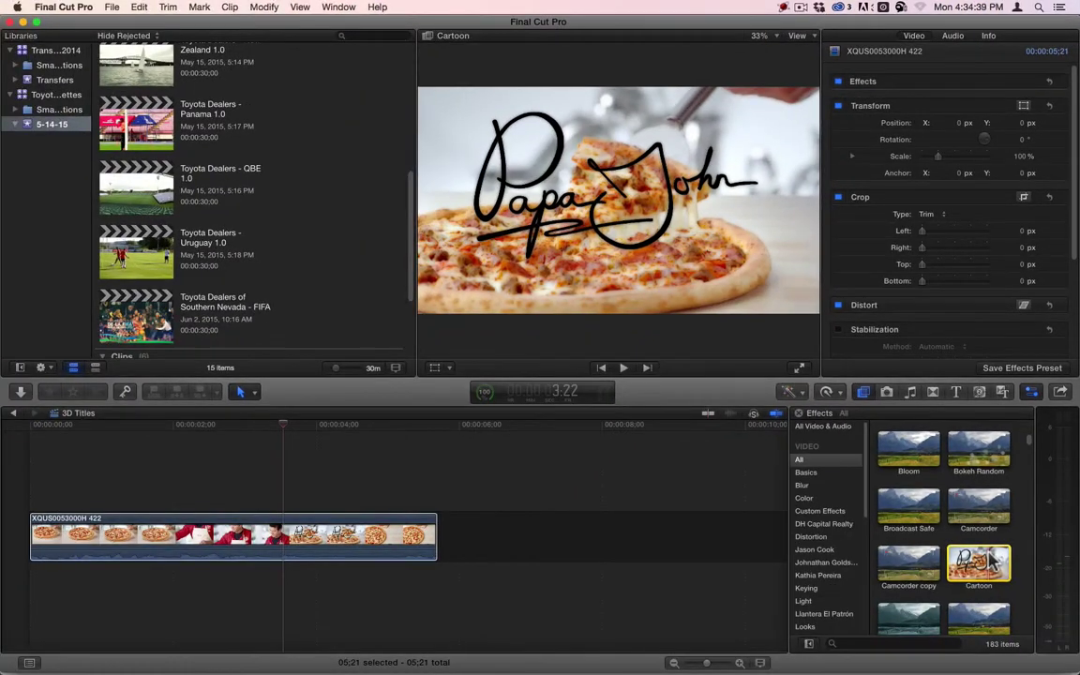
Drop the Cartoon effect onto the pizza clip and set its Amount to 100.
{"action": "left_click_drag", "start_coordinate": [992, 560], "coordinate": [272, 532]}
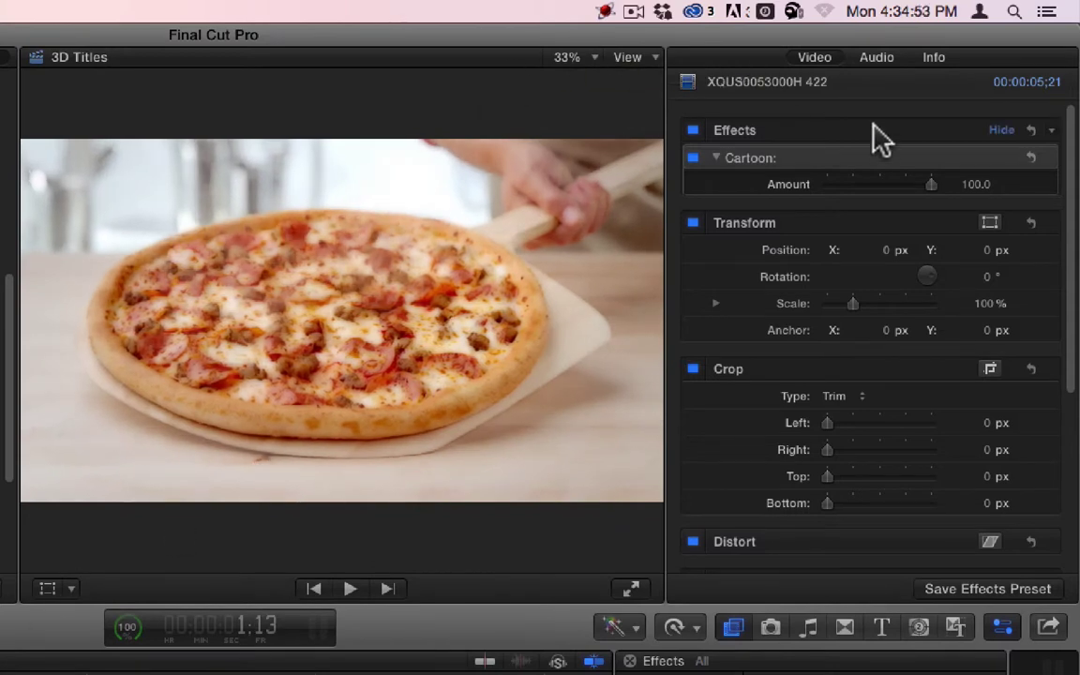
{"action": "left_click_drag", "start_coordinate": [922, 180], "coordinate": [1010, 179]}
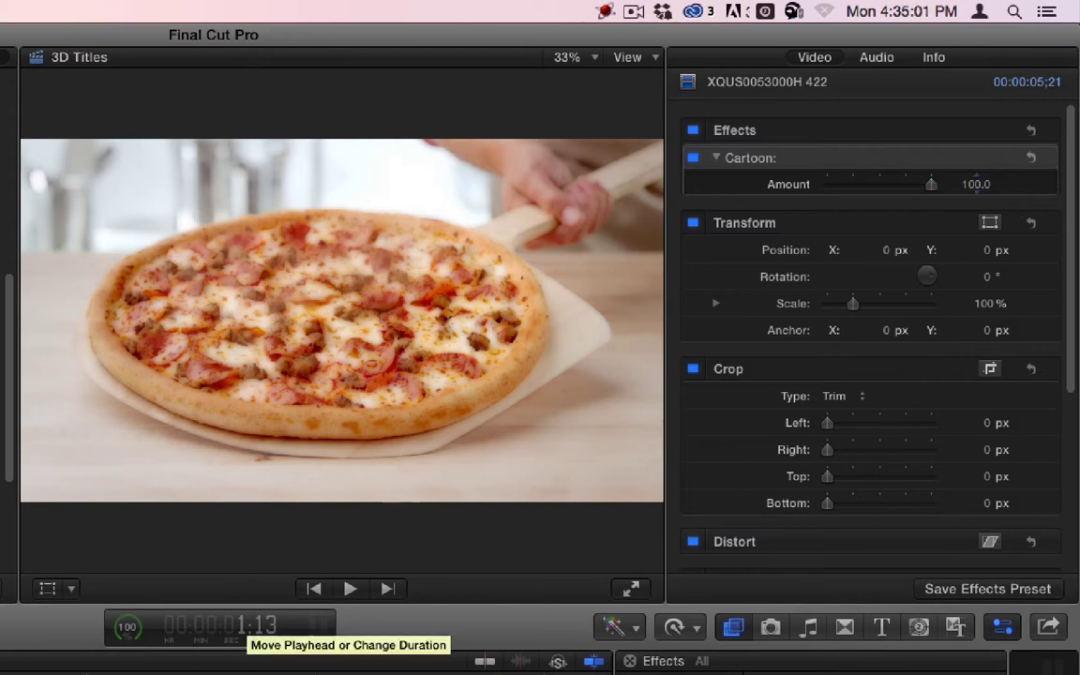
{"action": "key", "text": "ctrl+super+a"}
{"action": "key", "text": "ctrl+super+r"}
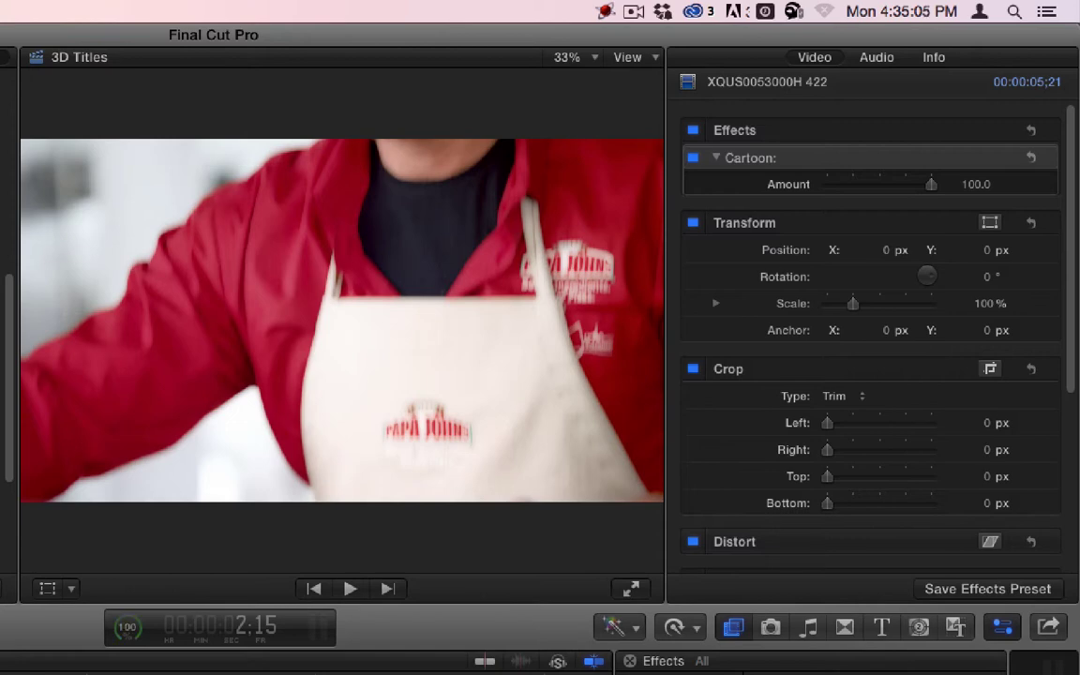
Play the cartoon-styled clip from the start to preview it, then return to the beginning.
{"action": "key", "text": "Home"}
{"action": "key", "text": "space"}
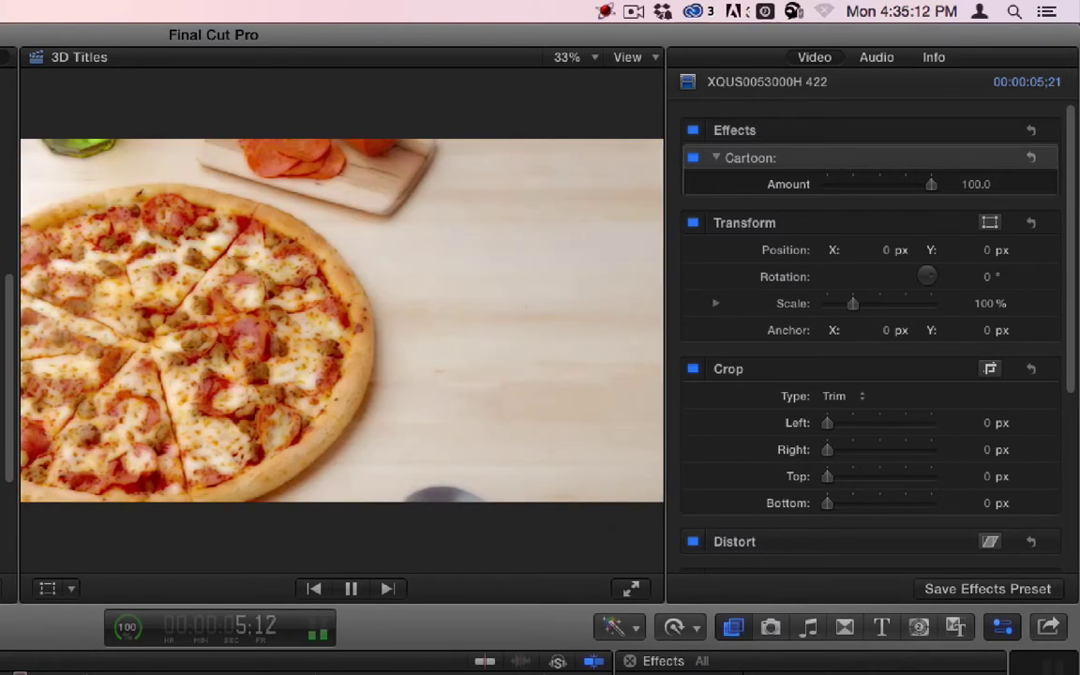
{"action": "key", "text": "space"}
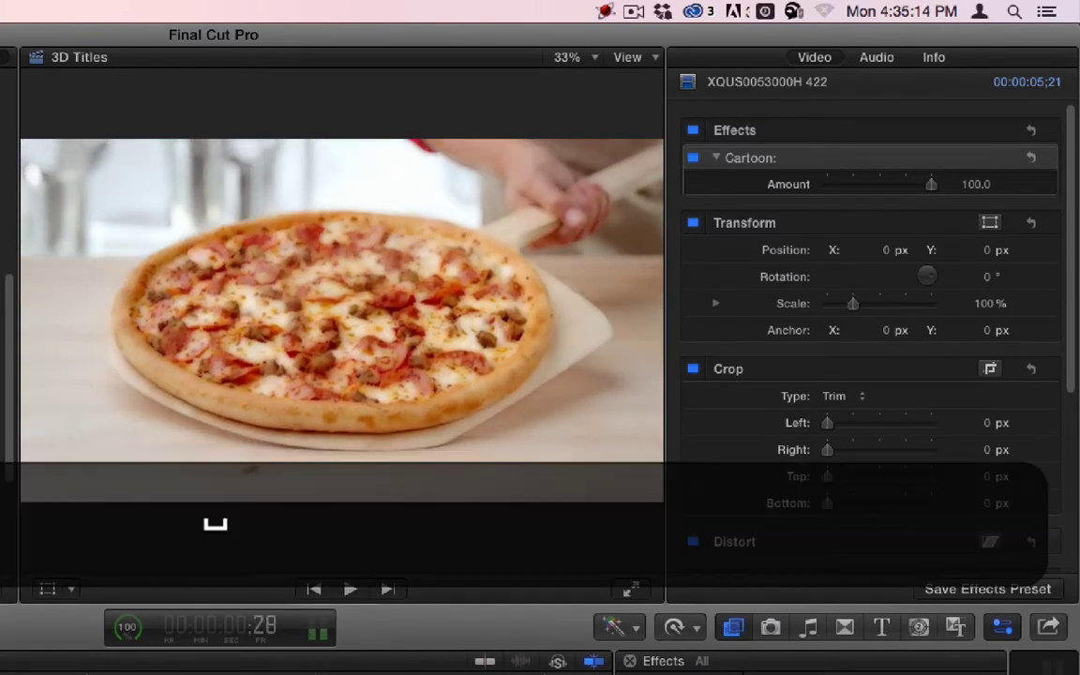
{"action": "key", "text": "Home"}
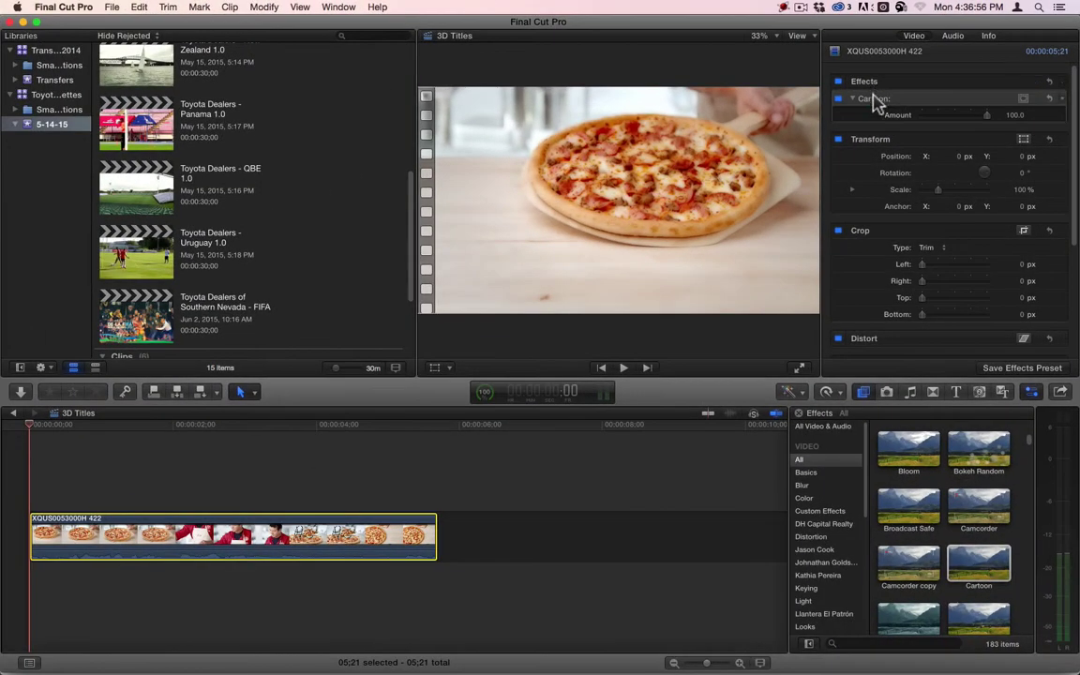
Delete the Cartoon effect from the pizza clip's Inspector, leaving no effects applied.
{"action": "left_click", "coordinate": [873, 100]}
{"action": "key", "text": "BackSpace"}
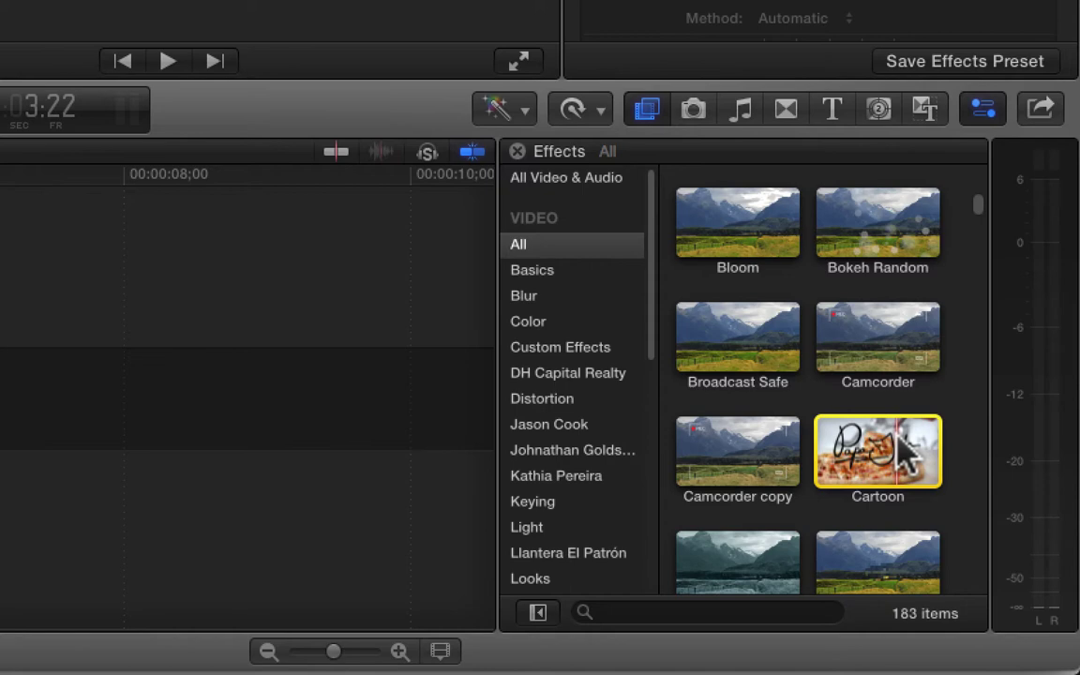
{"action": "left_click_drag", "start_coordinate": [973, 203], "coordinate": [984, 223]}
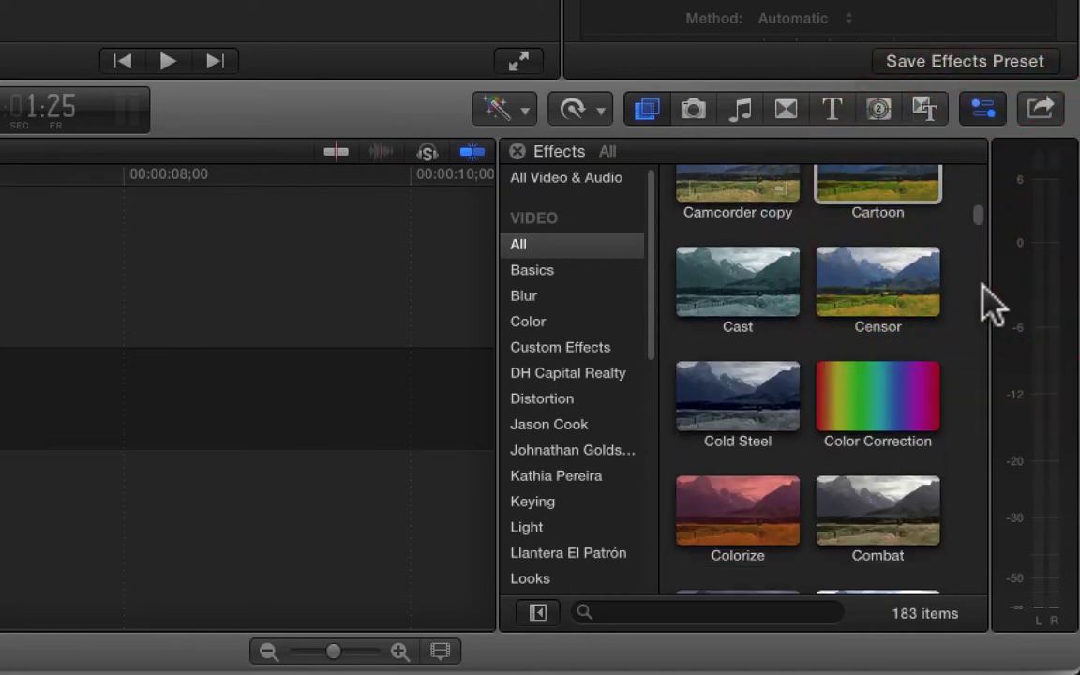